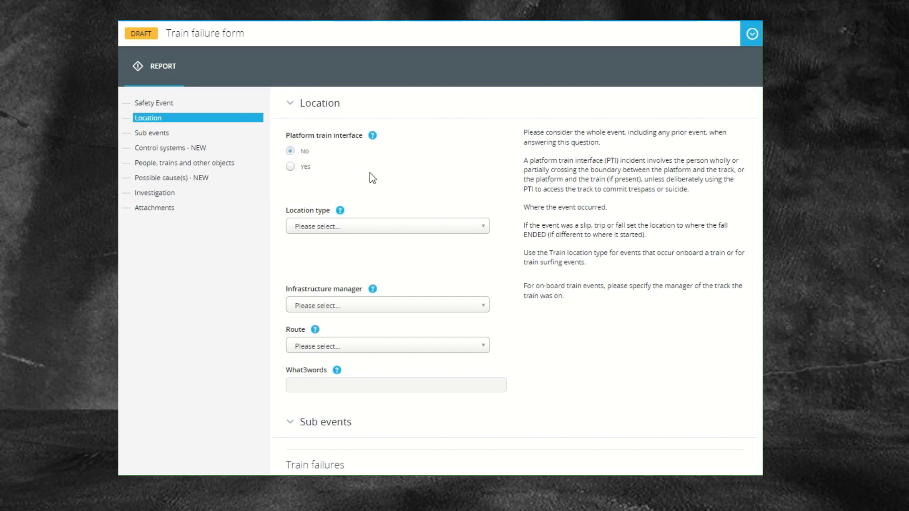
# Step: Set the event's location type to Running line and answer No for the access point
pyautogui.click(405, 233)
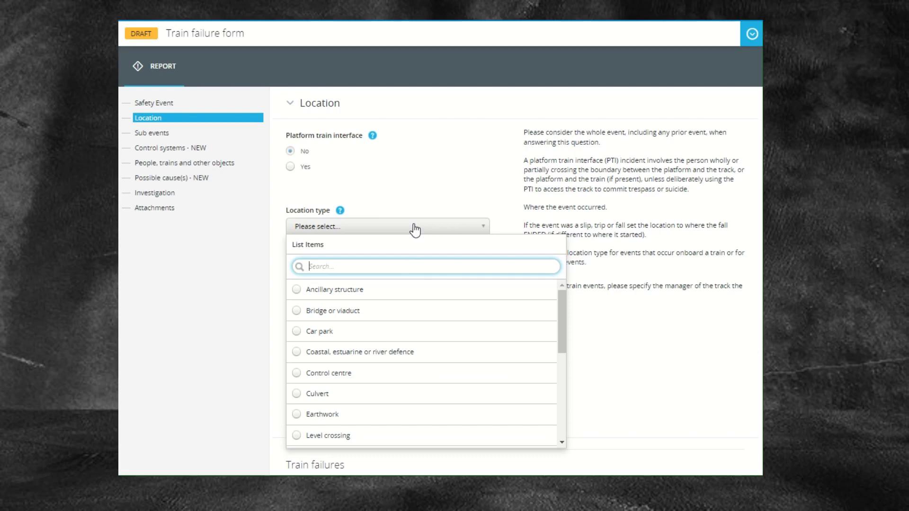
pyautogui.write('runnin')
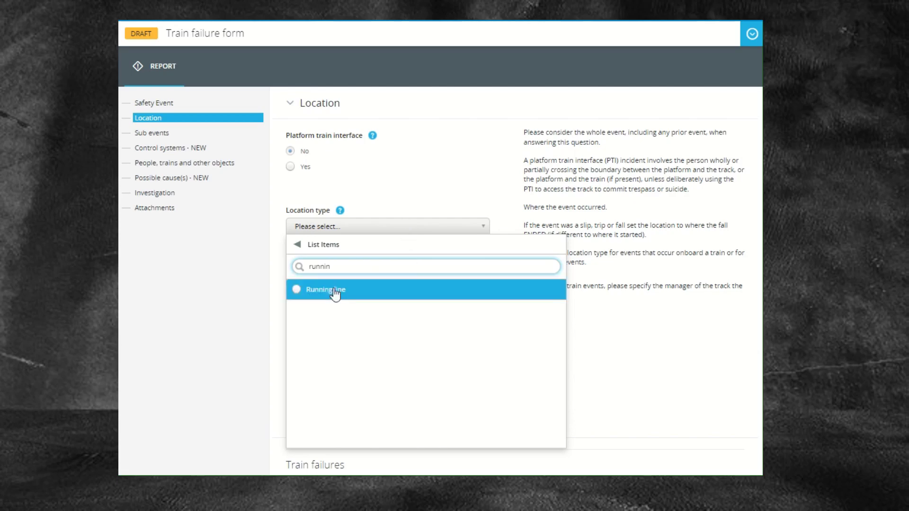
pyautogui.click(297, 289)
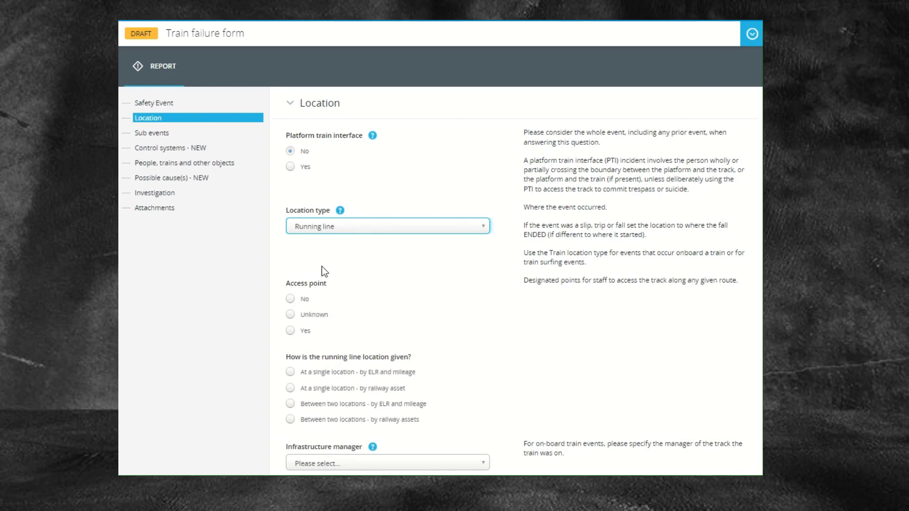
pyautogui.click(290, 300)
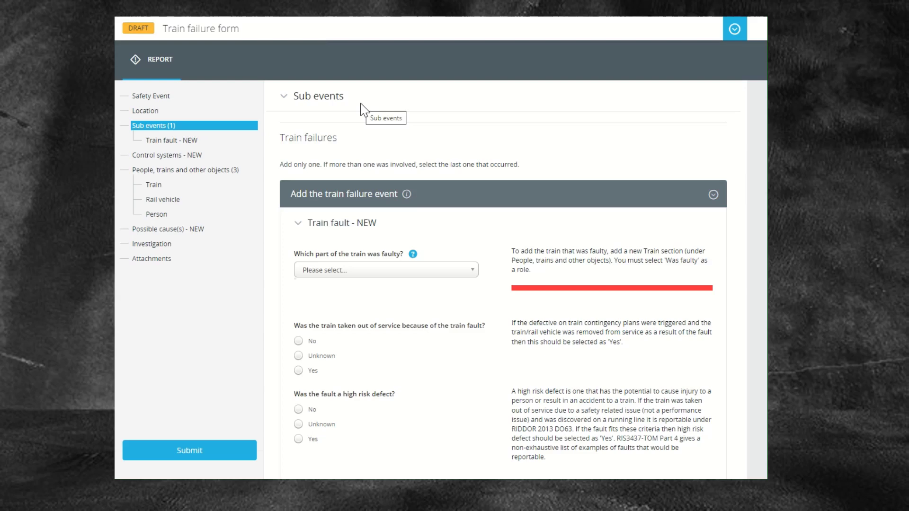
# Step: Examine the train failure event types that can be added and the list of faulty train parts
pyautogui.click(714, 196)
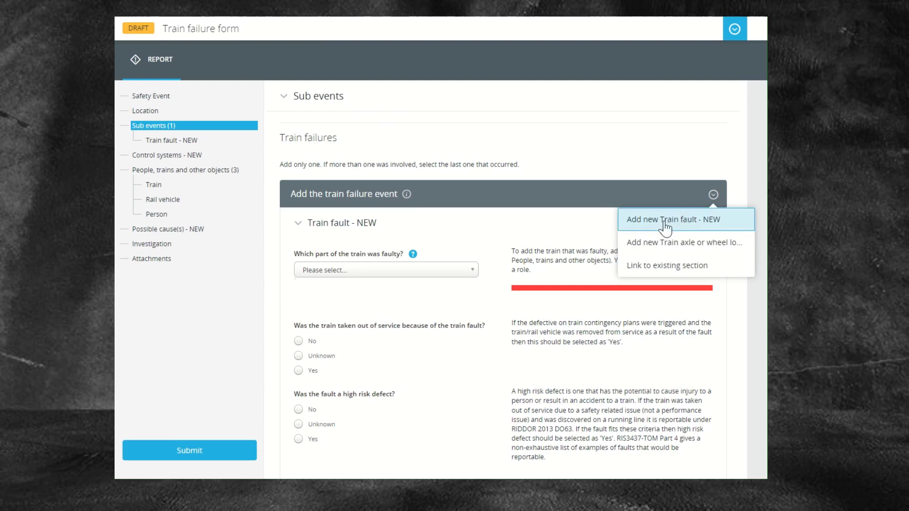
pyautogui.click(690, 189)
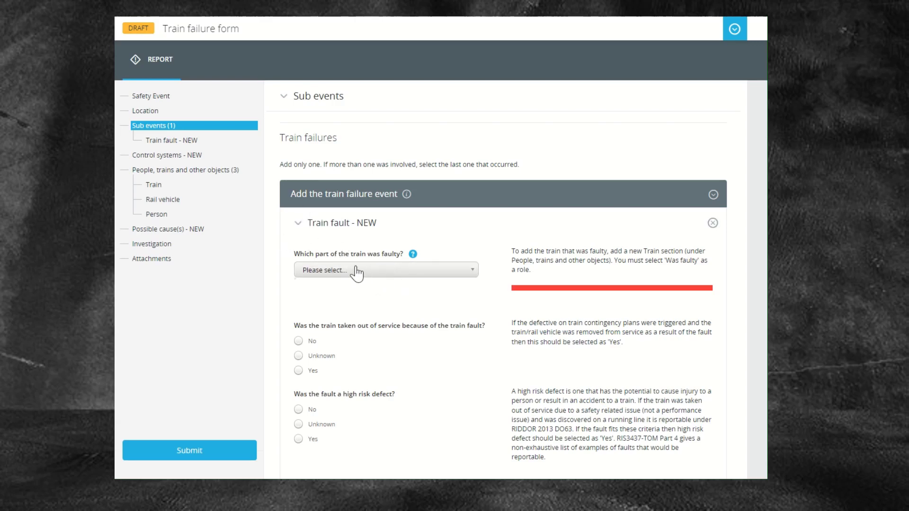
pyautogui.click(463, 272)
pyautogui.scroll(-5, 371, 374)
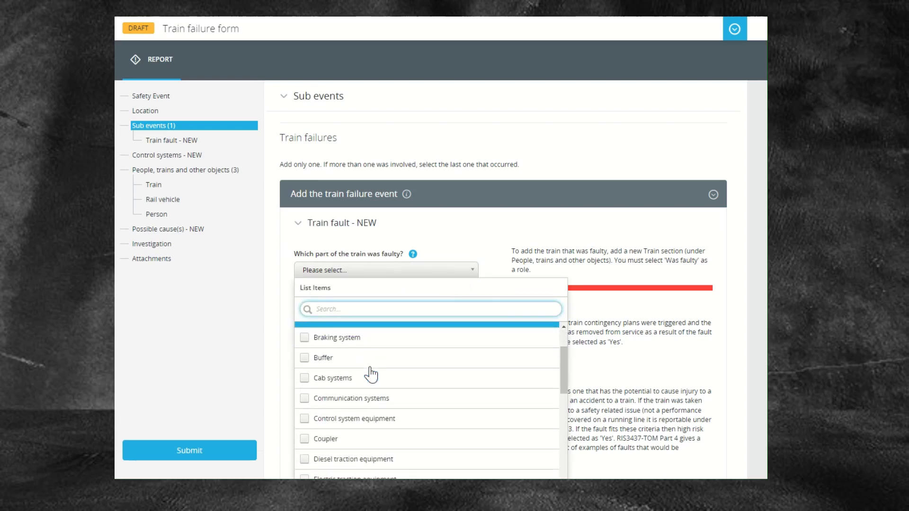
pyautogui.scroll(-5, 373, 420)
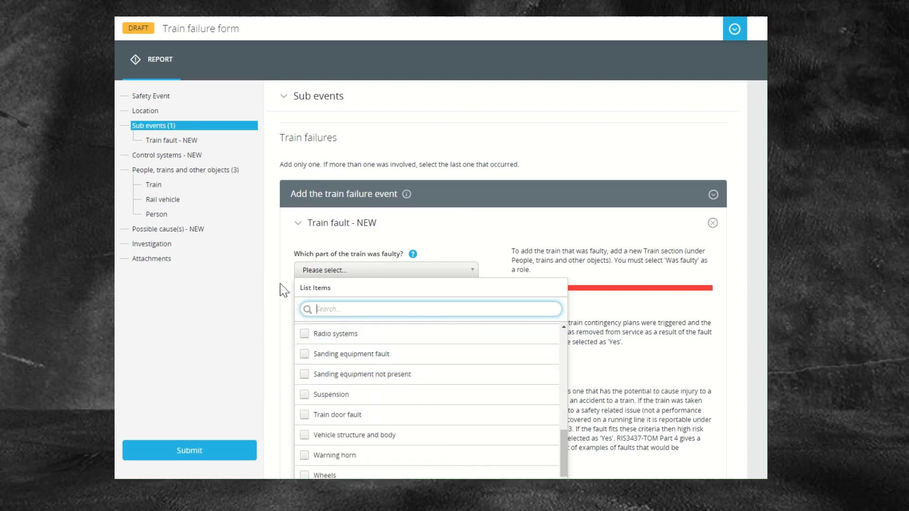
pyautogui.click(292, 304)
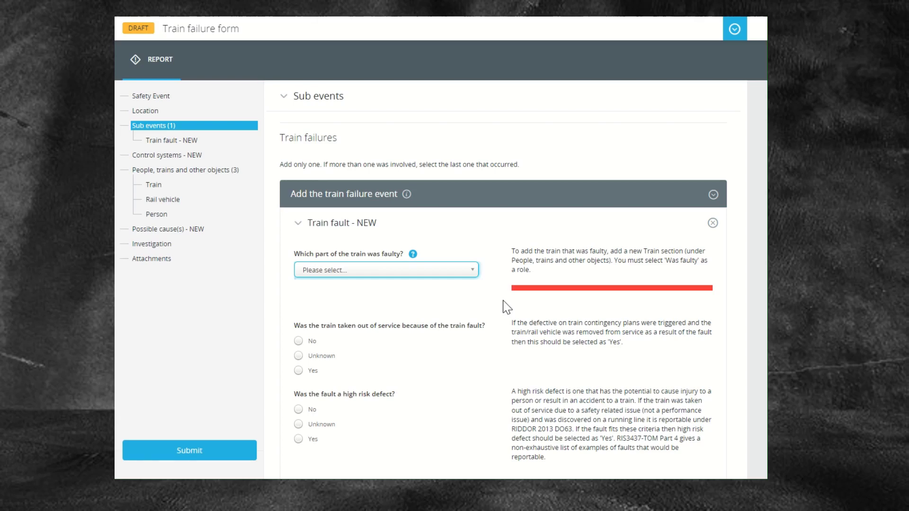
# Step: Record that the train fault took the train out of service, with the repair label For repairs
pyautogui.click(298, 371)
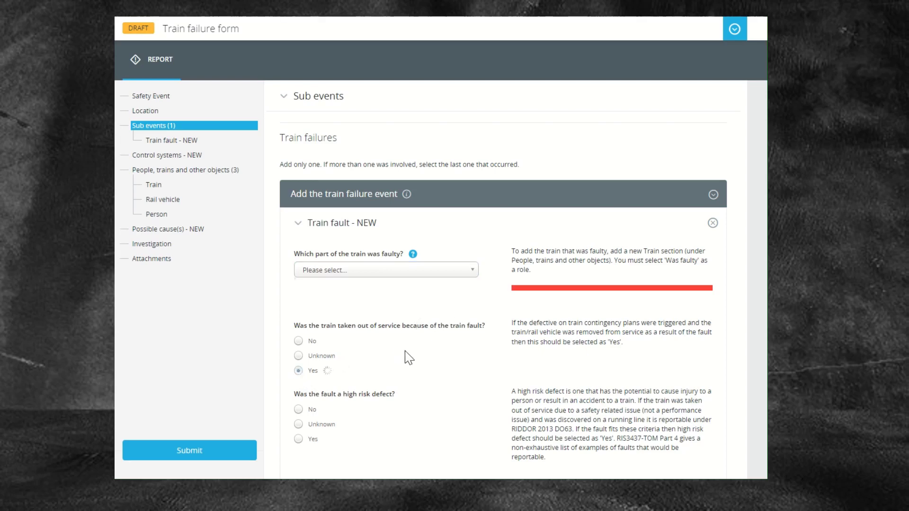
pyautogui.scroll(-1, 405, 351)
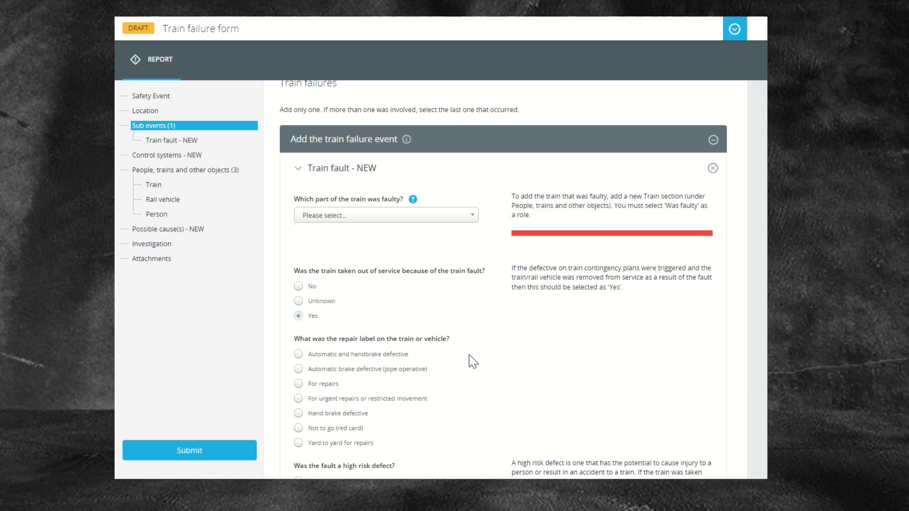
pyautogui.click(299, 384)
# Step: Mark the fault as a high risk defect and answer No to an urgent operating advice form being issued
pyautogui.scroll(-2, 473, 339)
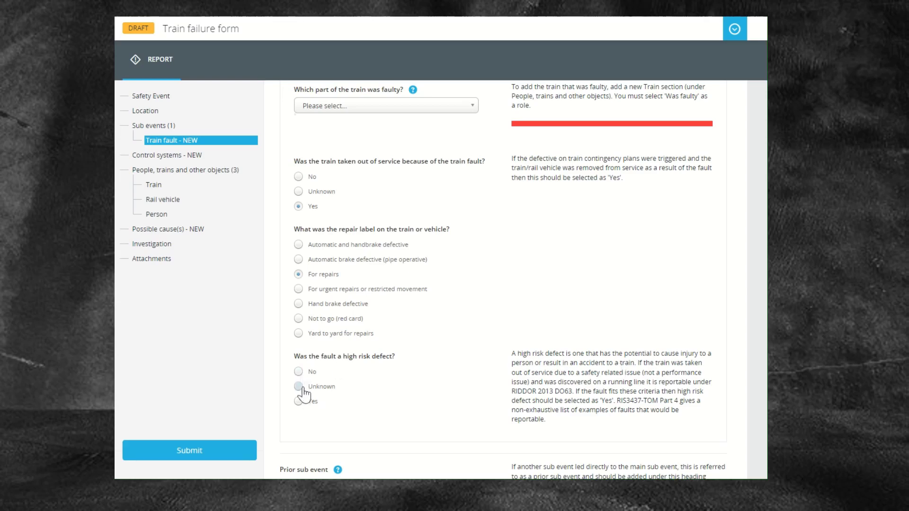
pyautogui.click(299, 401)
pyautogui.scroll(-1, 404, 334)
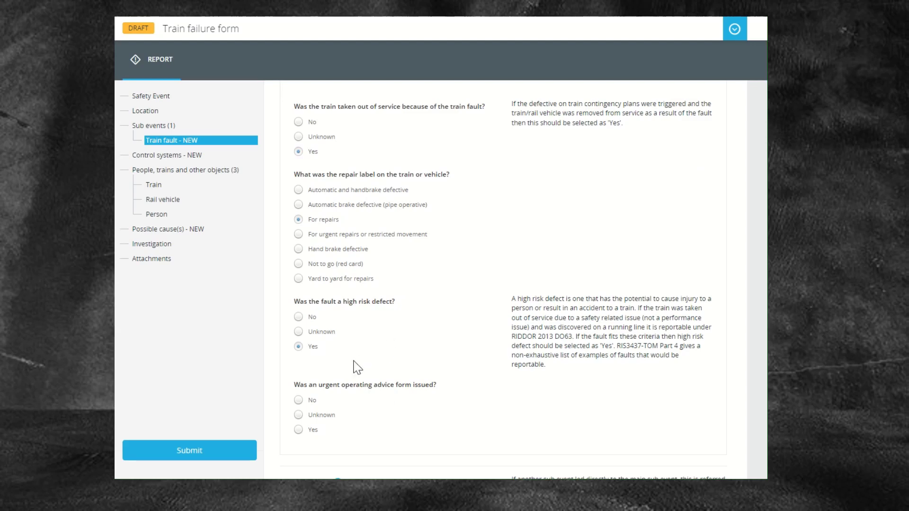
pyautogui.click(296, 400)
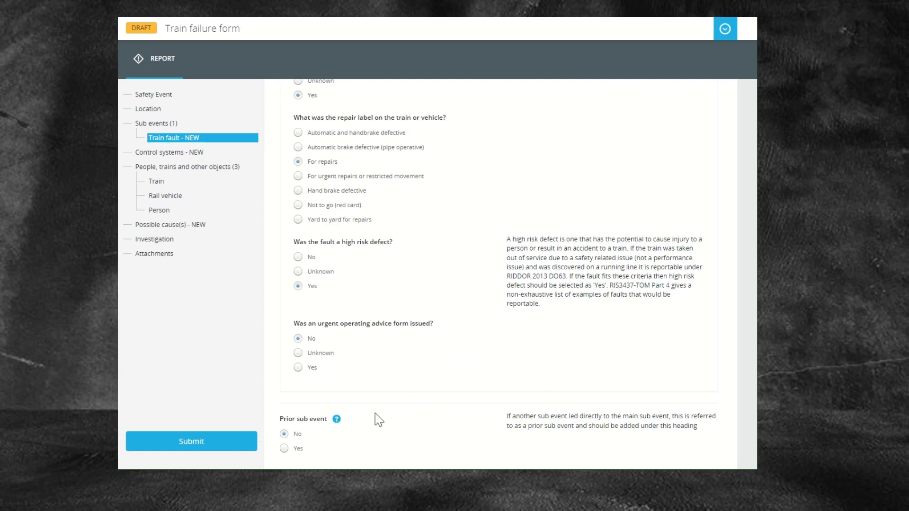
# Step: Answer Yes for a prior sub event and add a Railway operating incident to the train failure incident
pyautogui.click(285, 451)
pyautogui.scroll(-3, 508, 345)
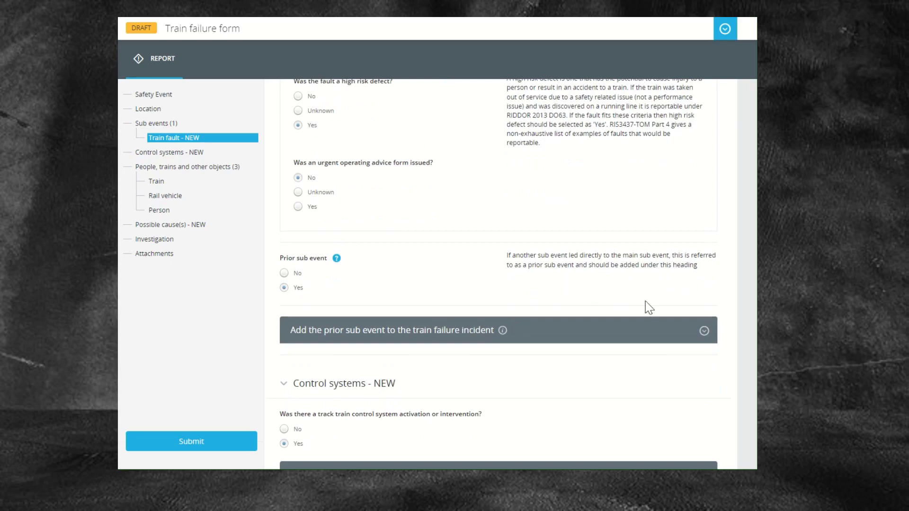
pyautogui.click(704, 330)
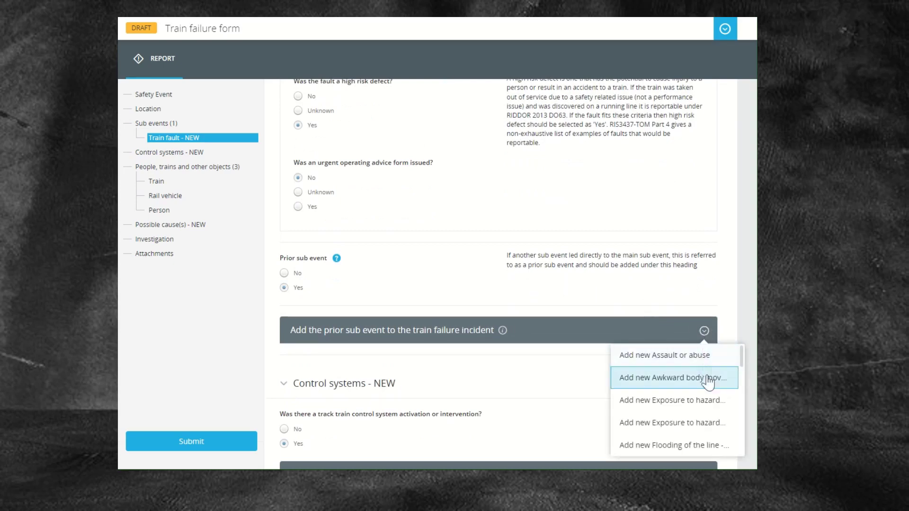
pyautogui.scroll(-5, 709, 383)
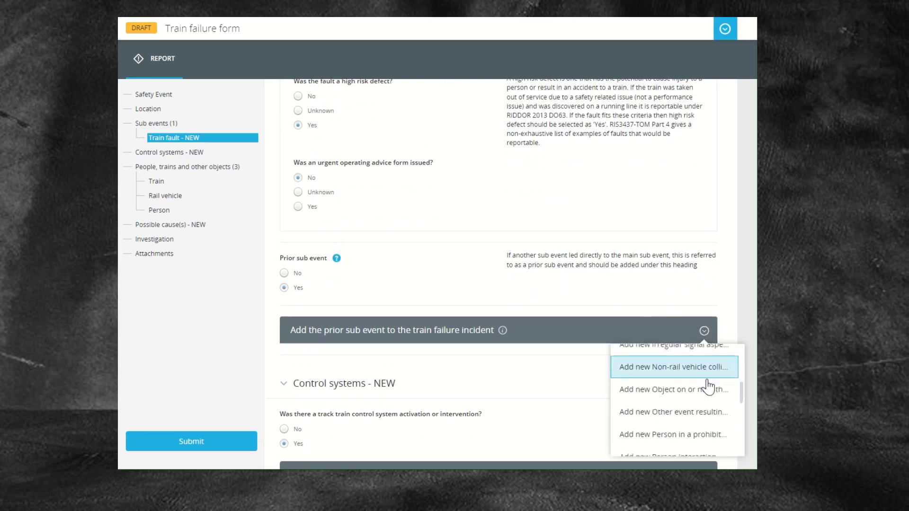
pyautogui.scroll(-3, 709, 386)
pyautogui.click(708, 407)
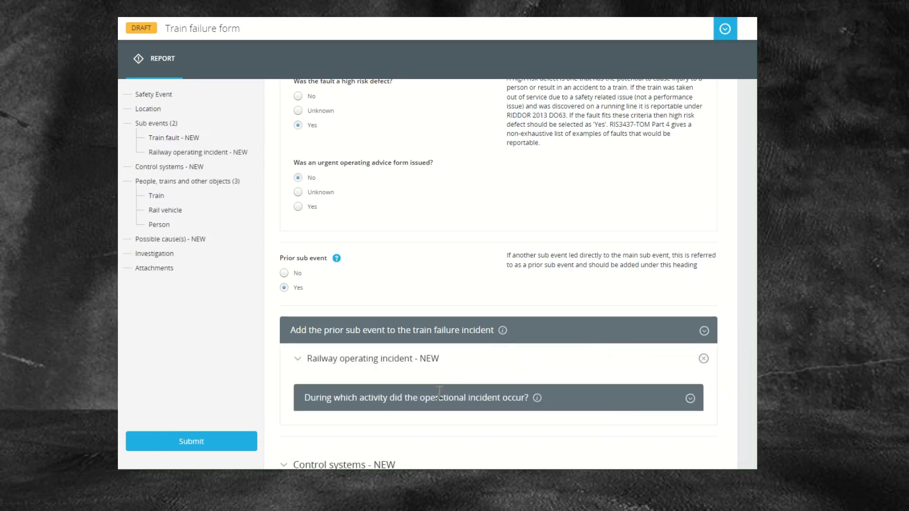
# Step: Add Preparing, driving and stabling trains as the activity during which the operational incident occurred
pyautogui.click(689, 399)
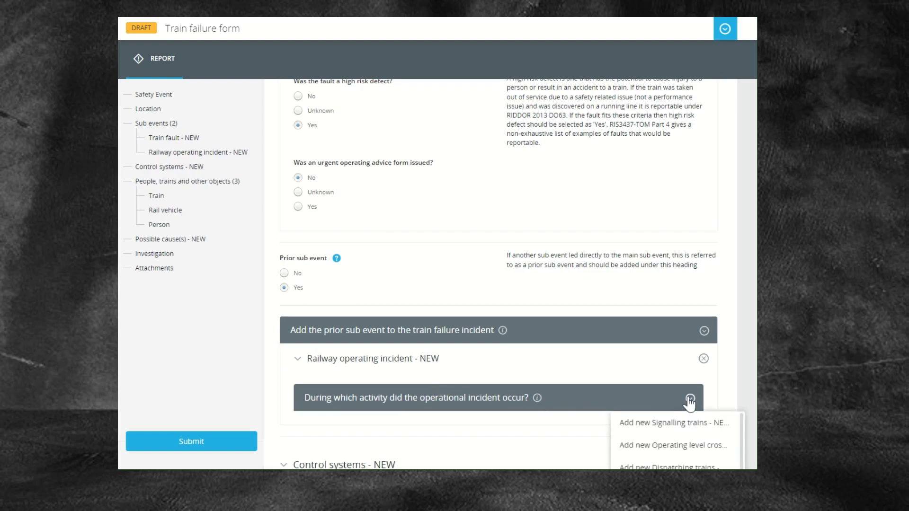
pyautogui.scroll(-5, 687, 428)
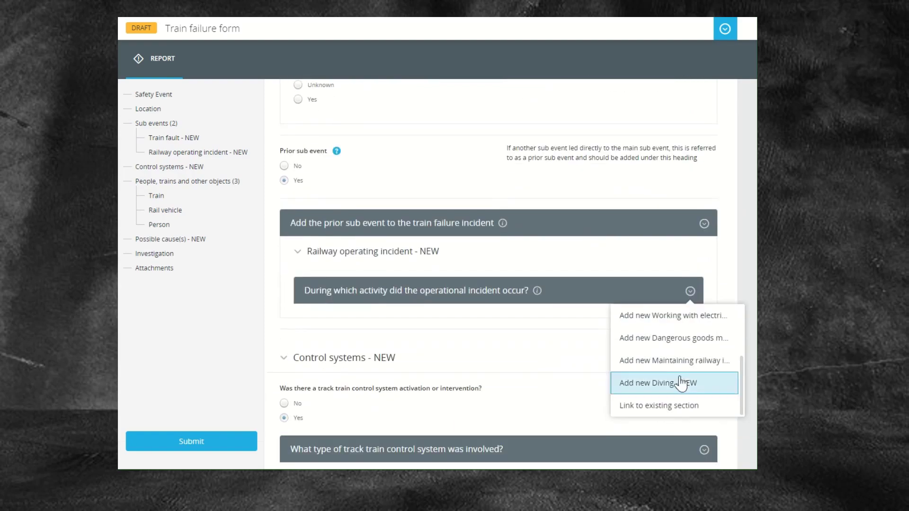
pyautogui.scroll(-3, 680, 382)
pyautogui.scroll(2, 678, 284)
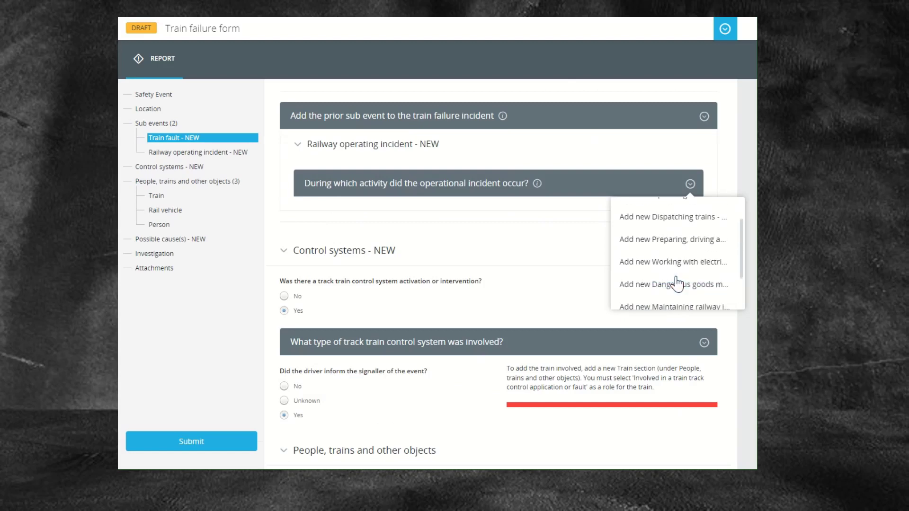
pyautogui.click(673, 245)
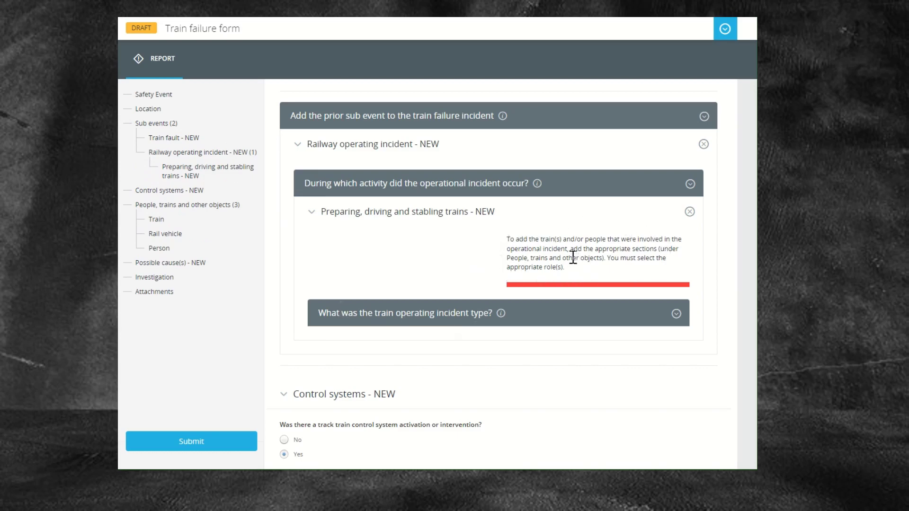
# Step: Add an Other train operating incident section and set its incident type to Handbrake left on (HBLO)
pyautogui.click(677, 315)
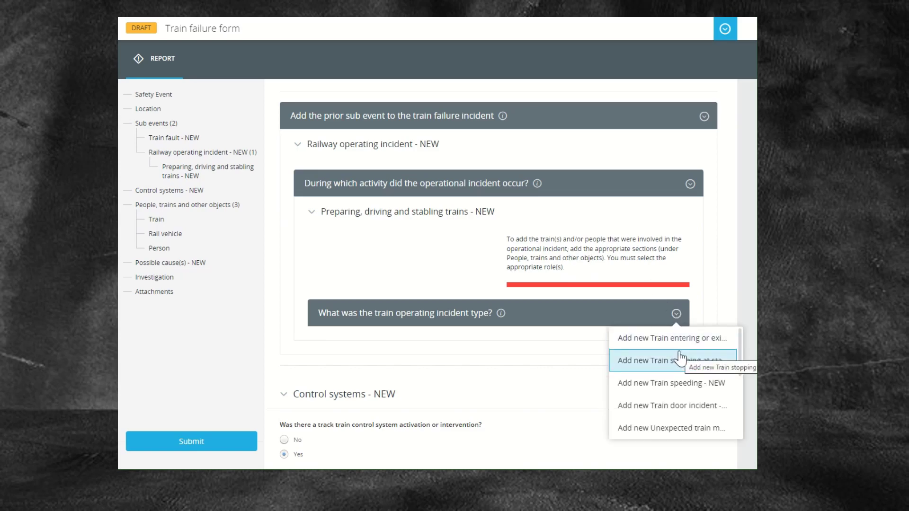
pyautogui.scroll(-5, 676, 368)
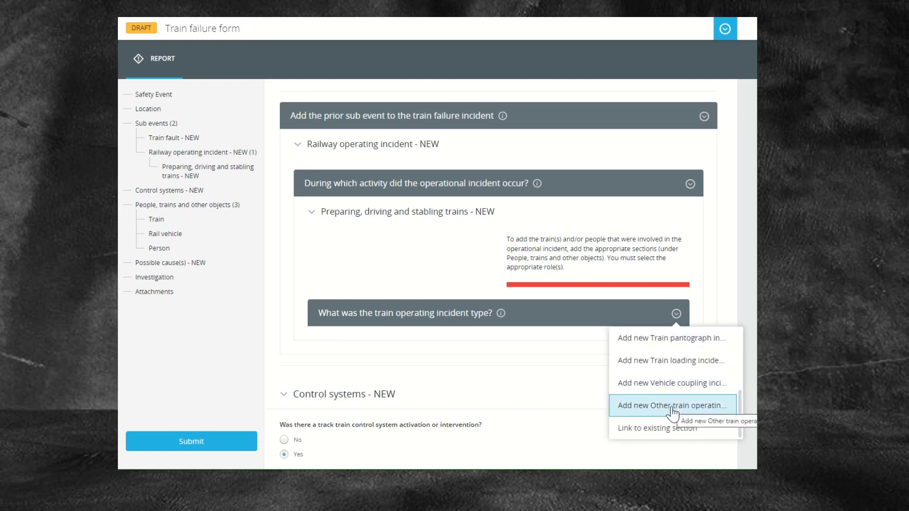
pyautogui.click(673, 408)
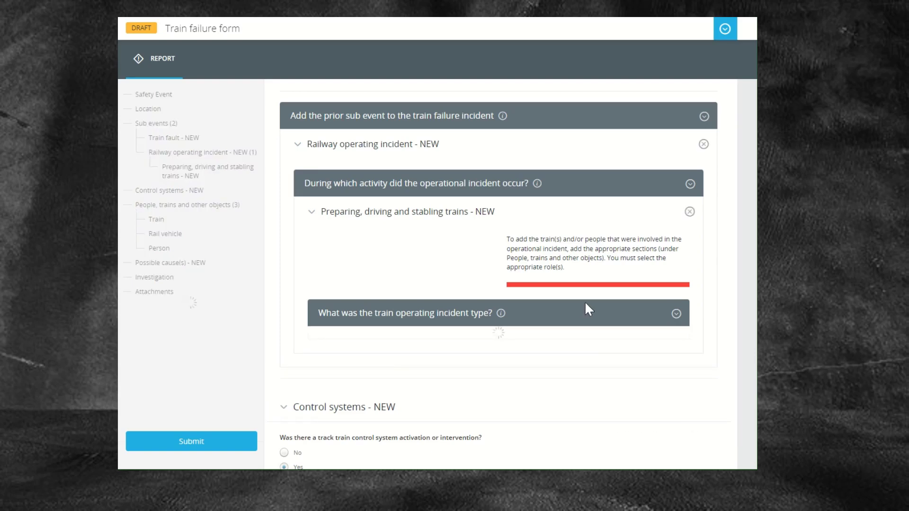
pyautogui.scroll(-1, 586, 303)
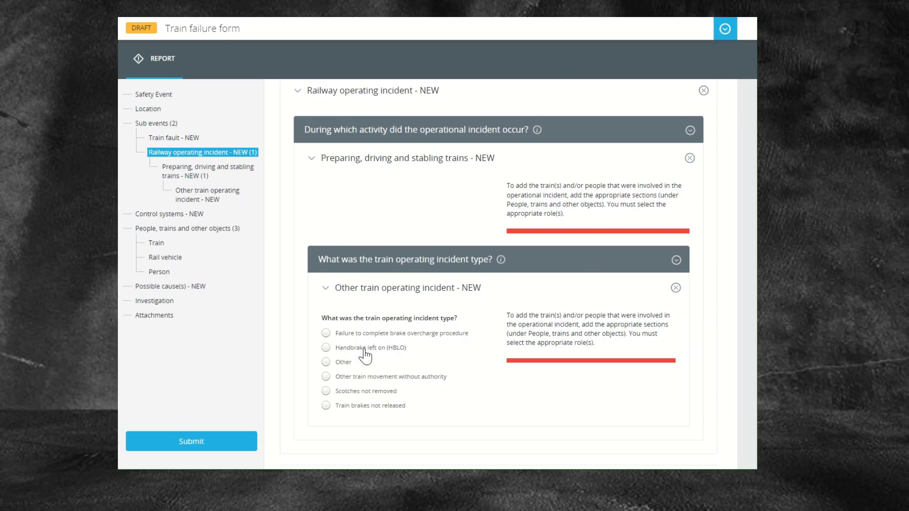
pyautogui.click(327, 348)
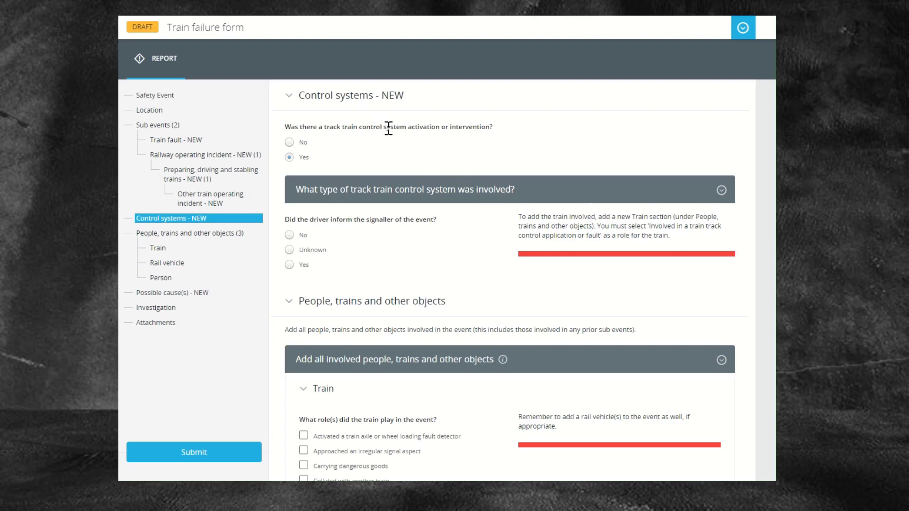
# Step: Confirm a track train control system activation and add the Drivers safety device (DSD) or other vigilance system section
pyautogui.click(293, 158)
pyautogui.click(722, 192)
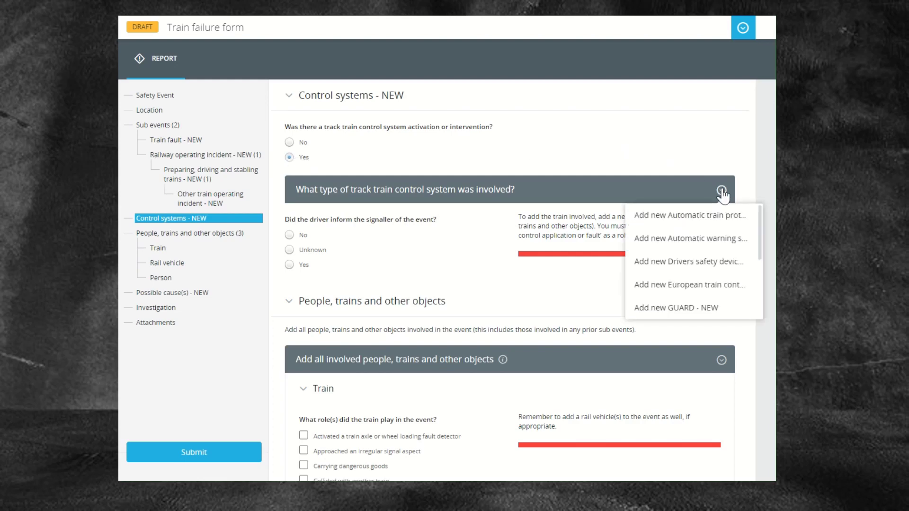
pyautogui.click(705, 265)
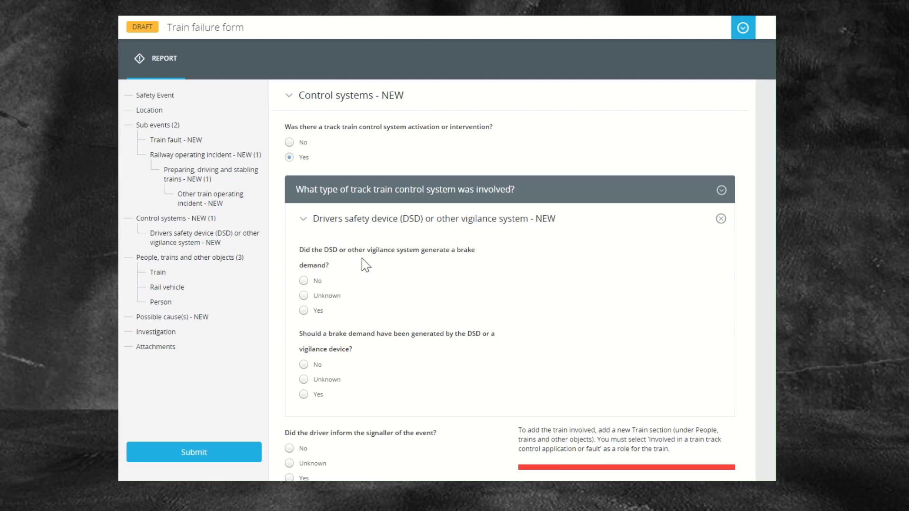
# Step: Record that the DSD generated a brake demand, that none should have been generated, and the cause Fault with on board control system equipment
pyautogui.click(314, 313)
pyautogui.click(303, 365)
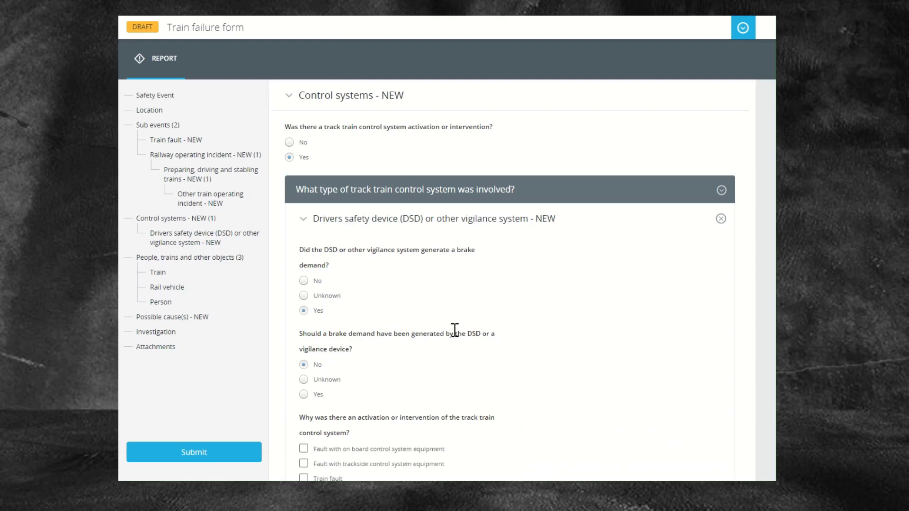
pyautogui.scroll(-1, 447, 336)
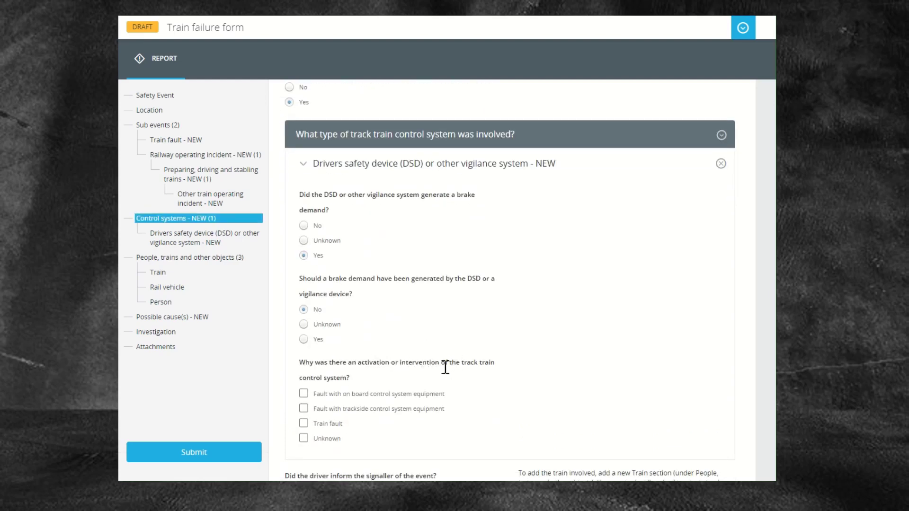
pyautogui.click(305, 393)
pyautogui.scroll(-1, 455, 355)
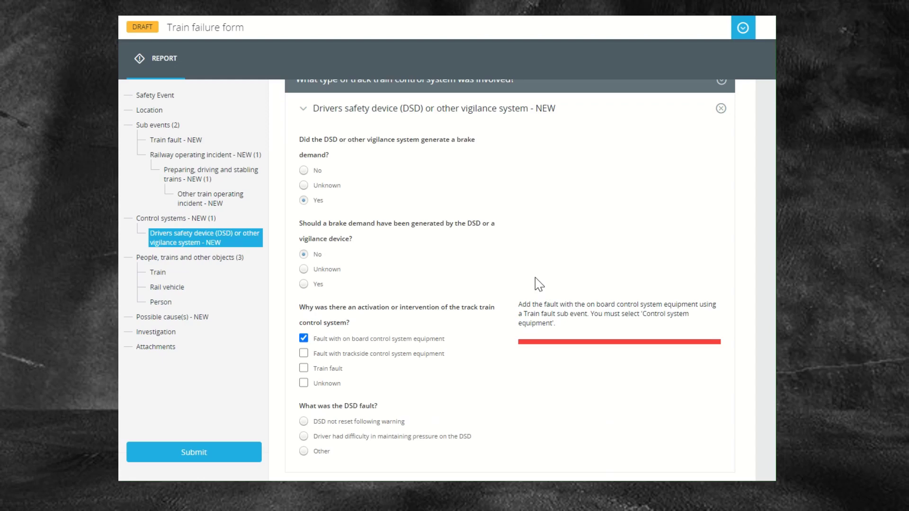
pyautogui.scroll(-1, 547, 282)
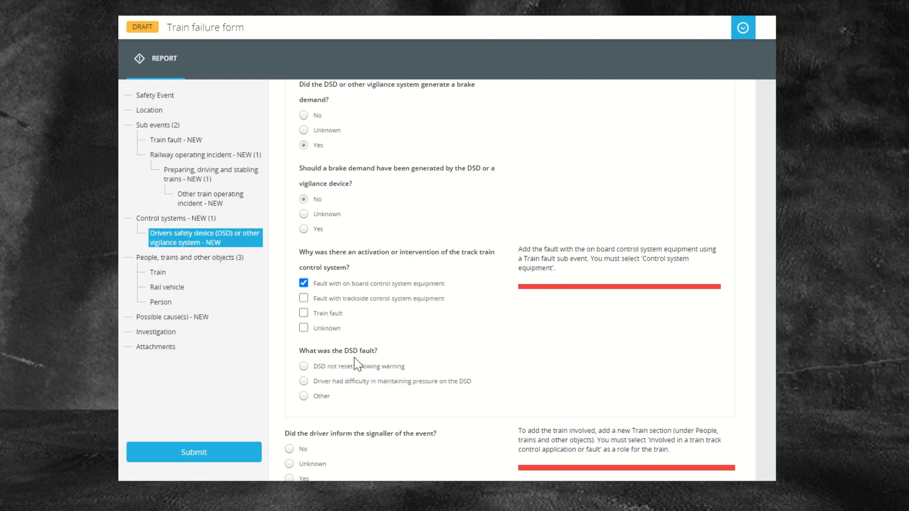
# Step: Expand the Train section under People, trains and other objects and record the train's role in the event as Faulty
pyautogui.scroll(-1, 359, 365)
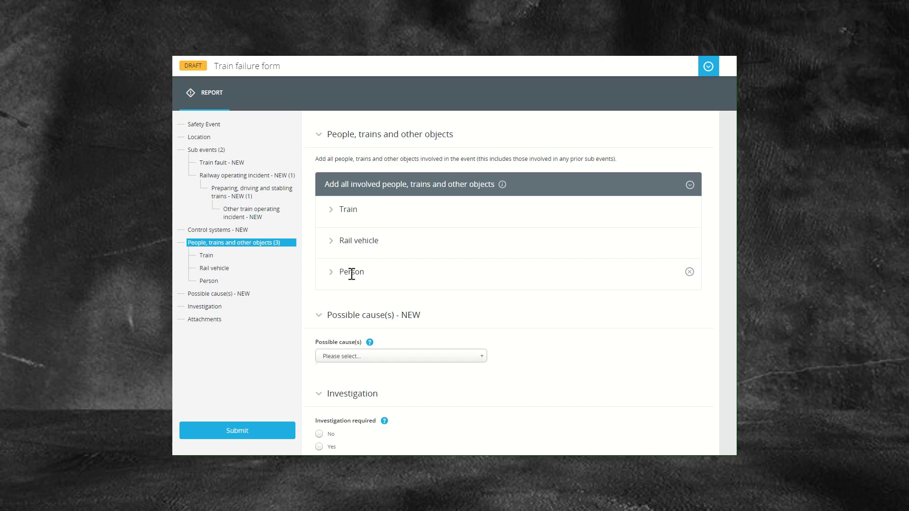
pyautogui.click(329, 213)
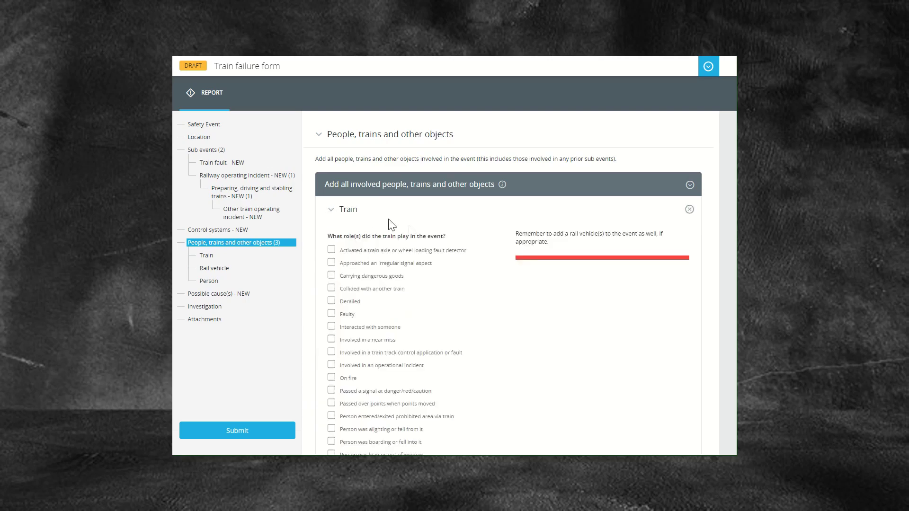
pyautogui.scroll(-1, 457, 228)
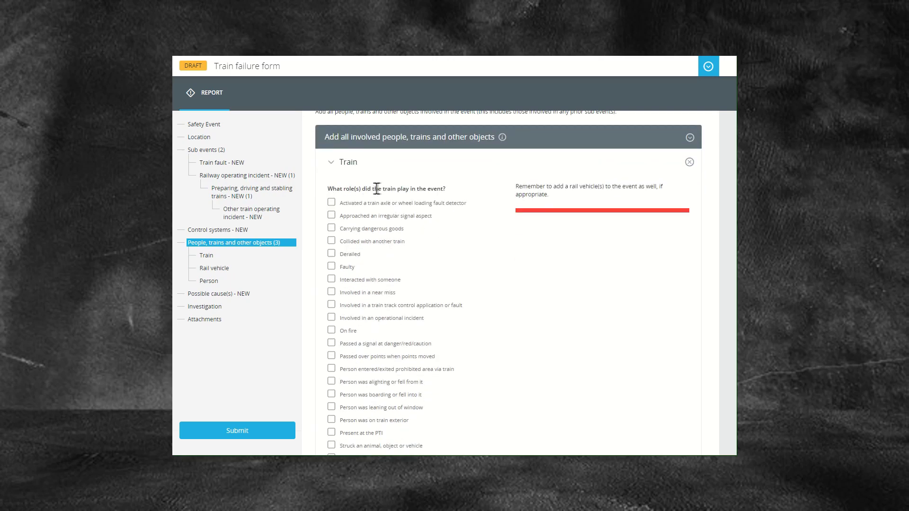
pyautogui.click(332, 267)
# Step: Review the train's reporting number, type, movement, operator and event area questions, and collapse the Train section
pyautogui.scroll(-3, 521, 213)
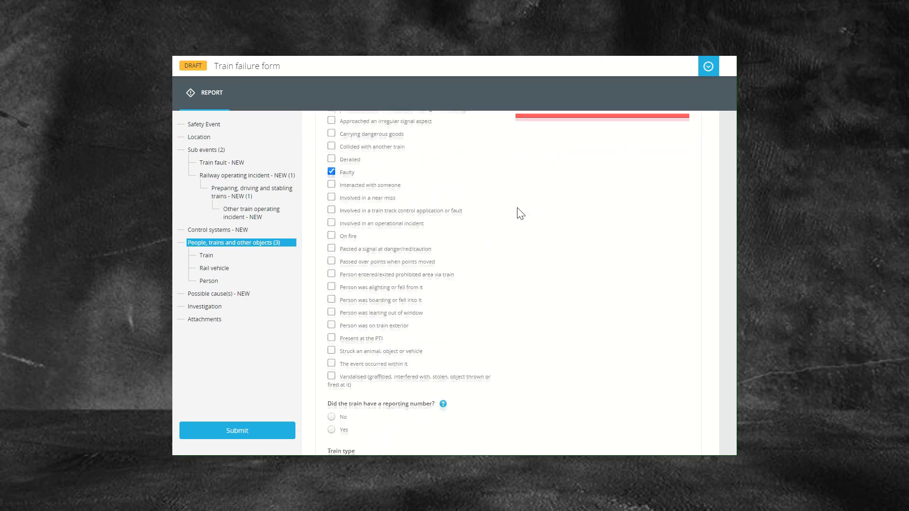
pyautogui.scroll(-4, 521, 213)
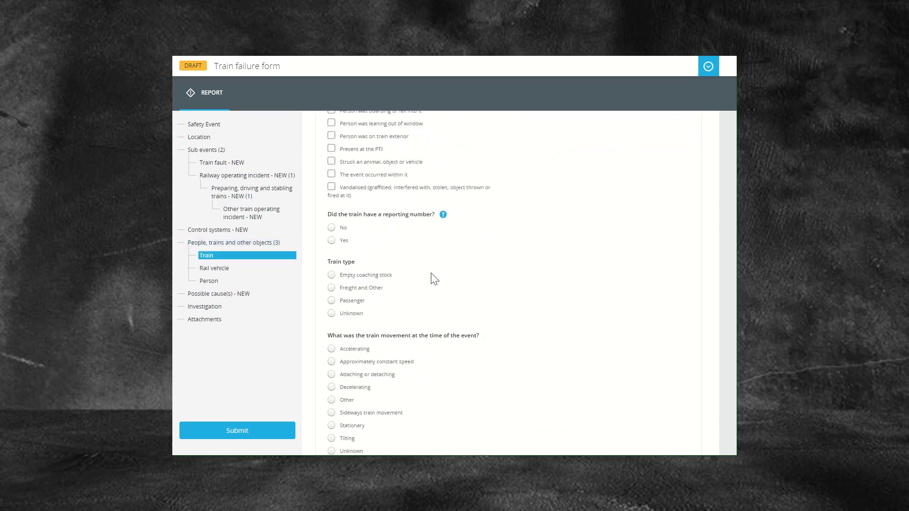
pyautogui.scroll(-1, 421, 292)
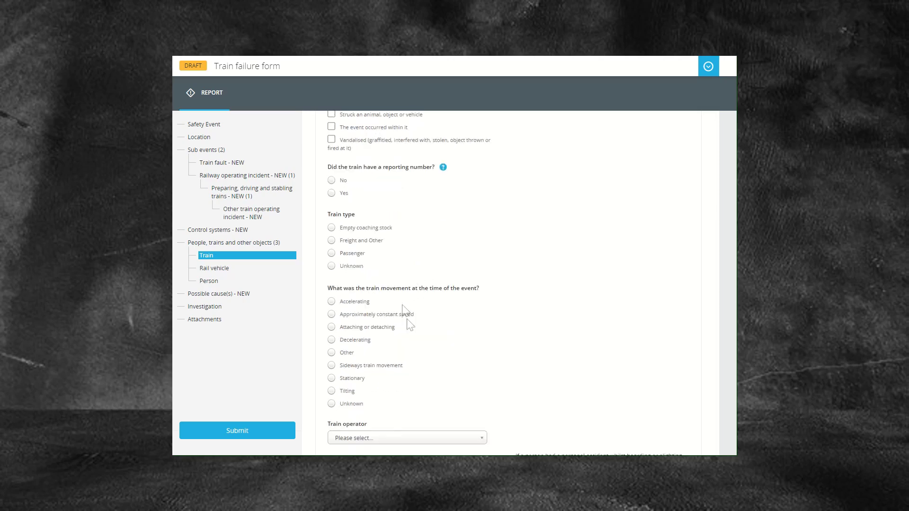
pyautogui.scroll(-2, 477, 300)
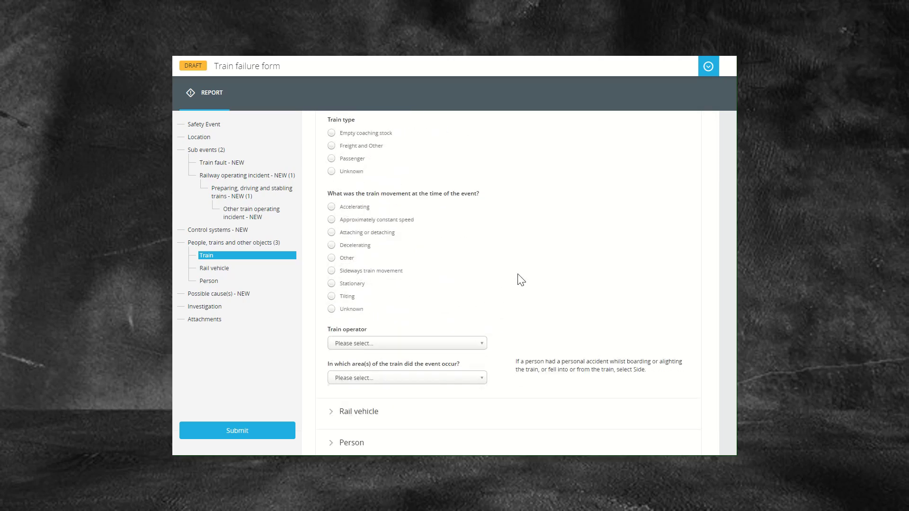
pyautogui.scroll(3, 564, 268)
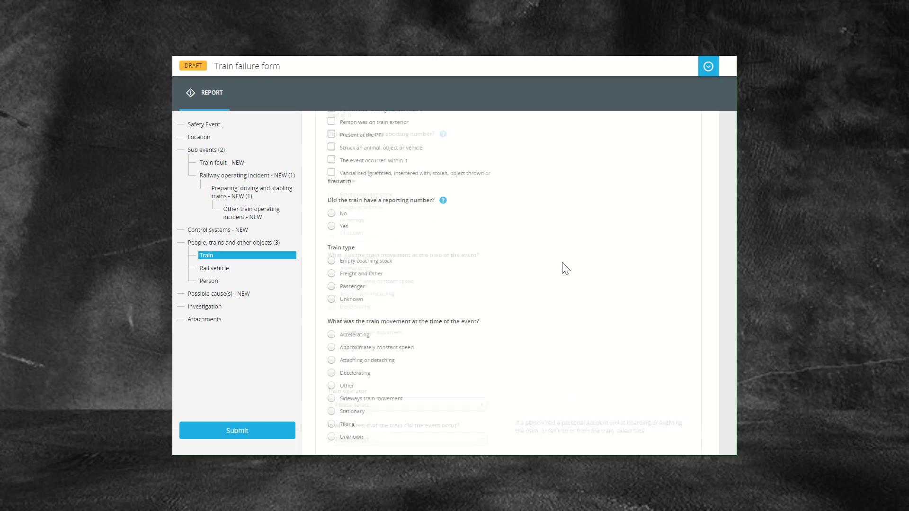
pyautogui.scroll(5, 564, 267)
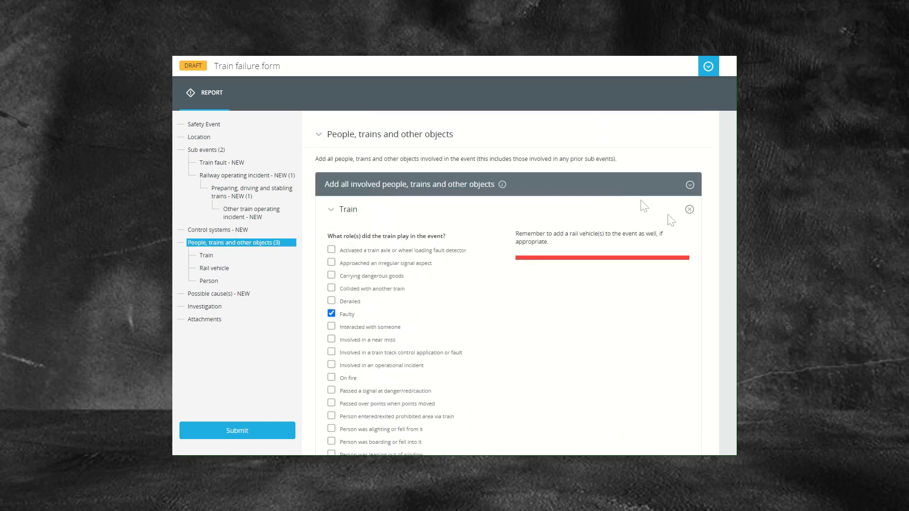
pyautogui.click(336, 211)
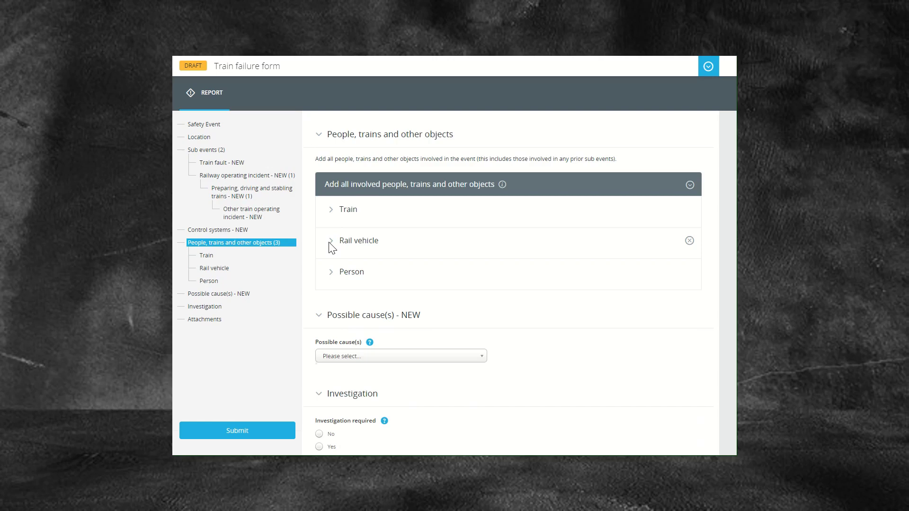
# Step: Record the rail vehicle's role in the event as Carrying dangerous goods and collapse the Rail vehicle section
pyautogui.click(331, 244)
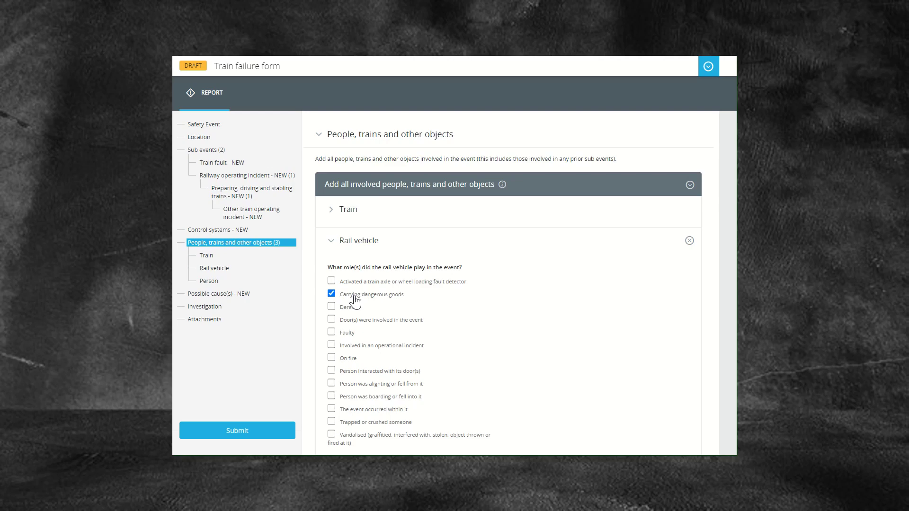
pyautogui.scroll(-3, 420, 278)
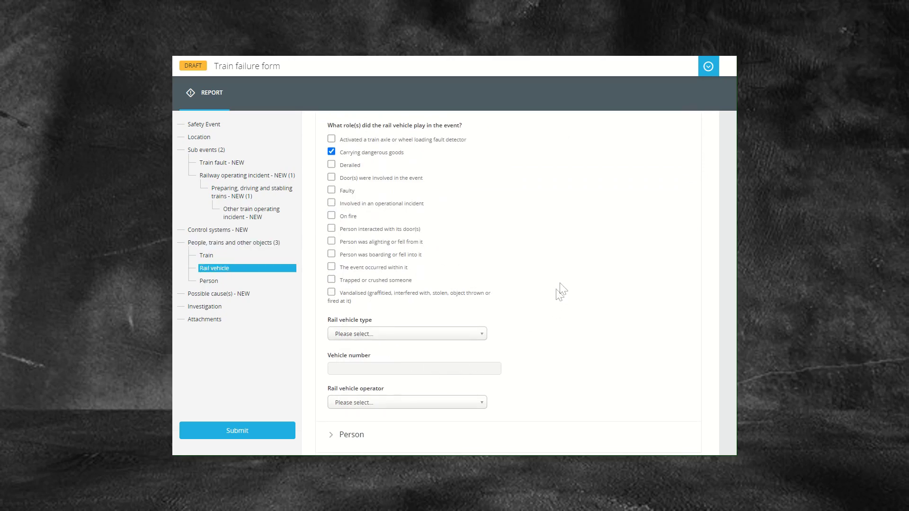
pyautogui.scroll(1, 565, 283)
pyautogui.click(335, 195)
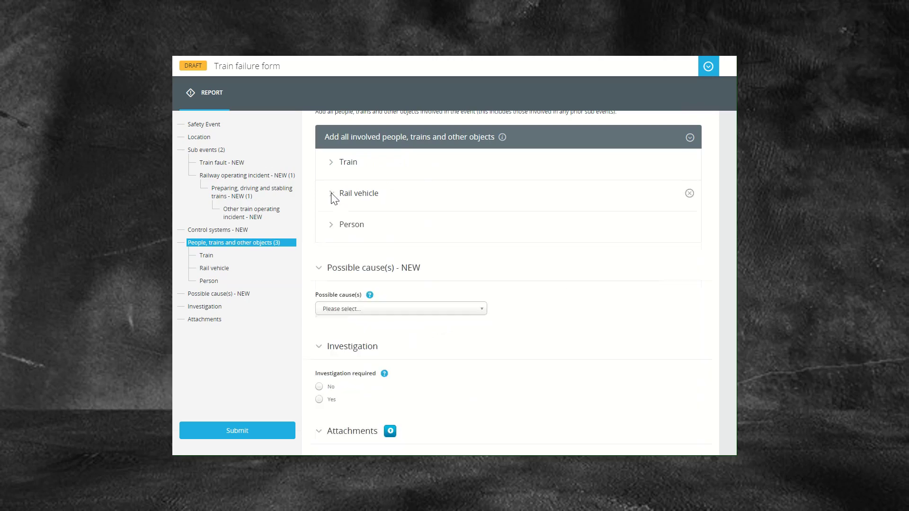
# Step: Expand the Person section and examine its role, person type, gender, age and contact detail fields
pyautogui.click(332, 226)
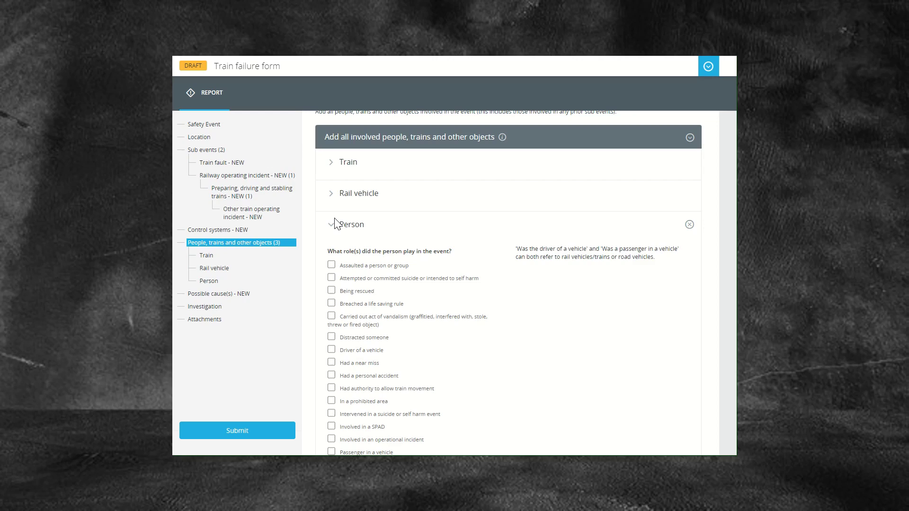
pyautogui.scroll(-1, 362, 289)
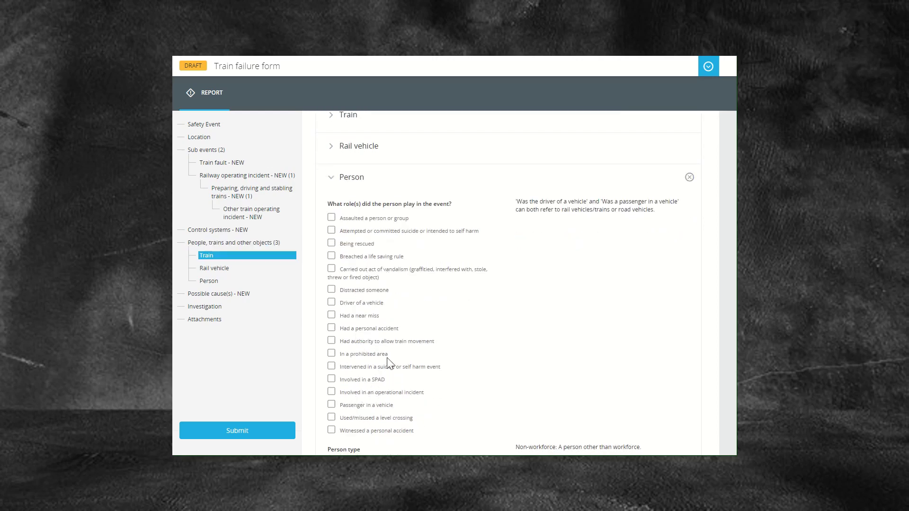
pyautogui.scroll(-3, 388, 351)
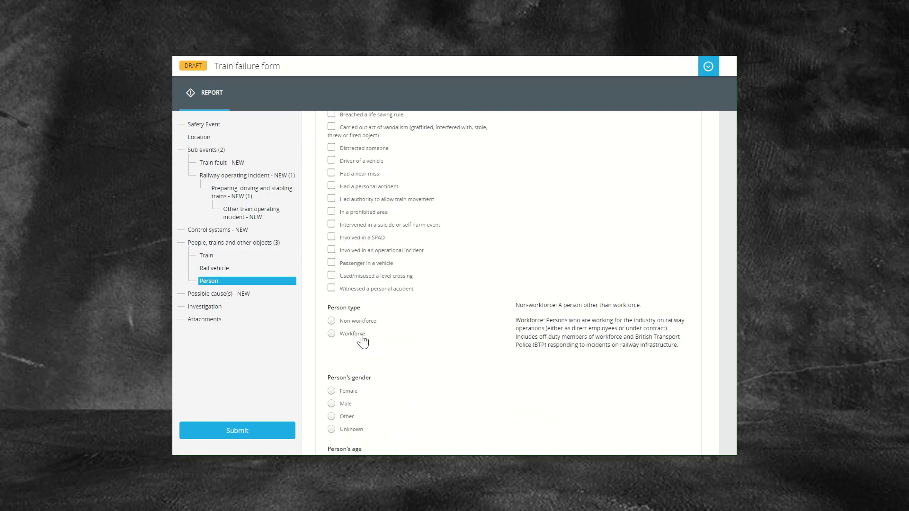
pyautogui.scroll(-2, 376, 339)
pyautogui.scroll(-2, 425, 335)
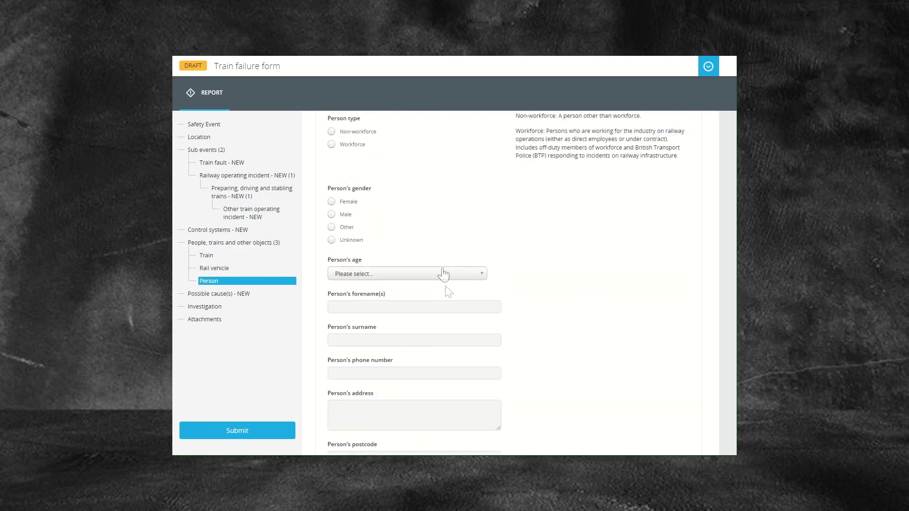
pyautogui.scroll(-4, 501, 268)
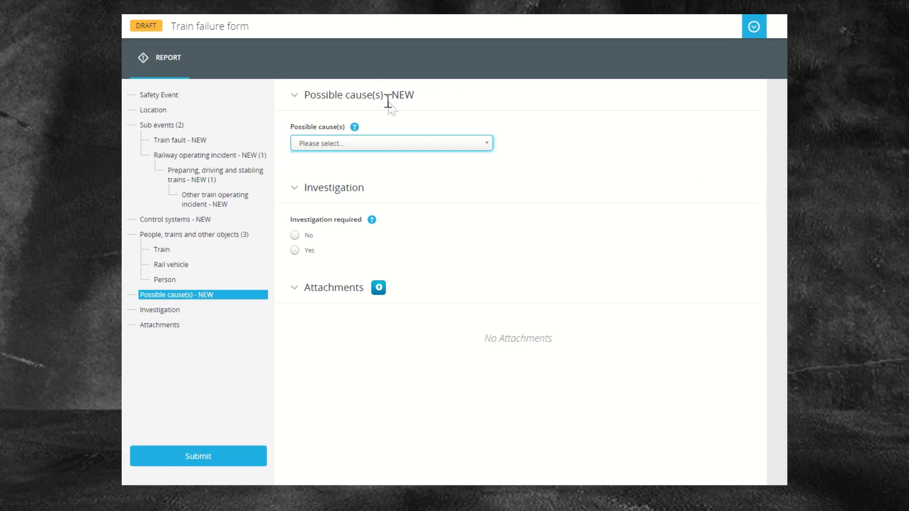
# Step: Examine the design and maintenance options for rail and road vehicles among the possible causes
pyautogui.click(482, 145)
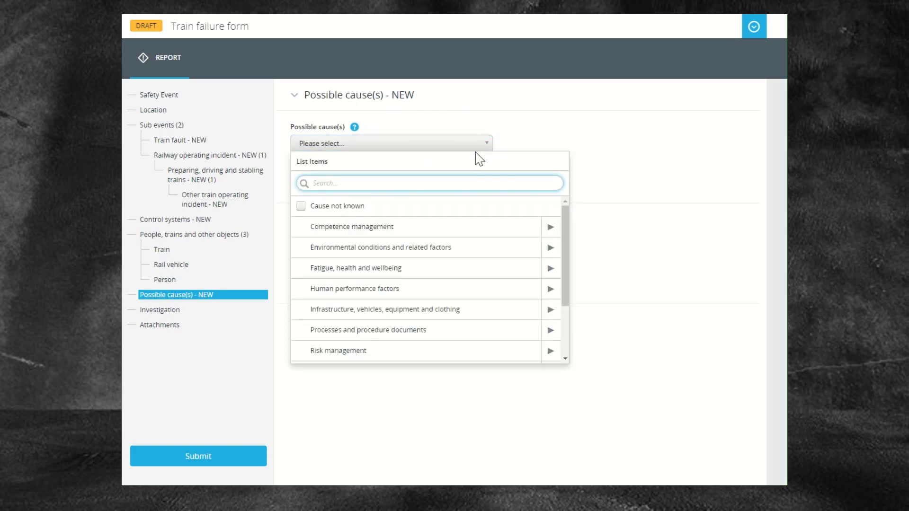
pyautogui.click(551, 310)
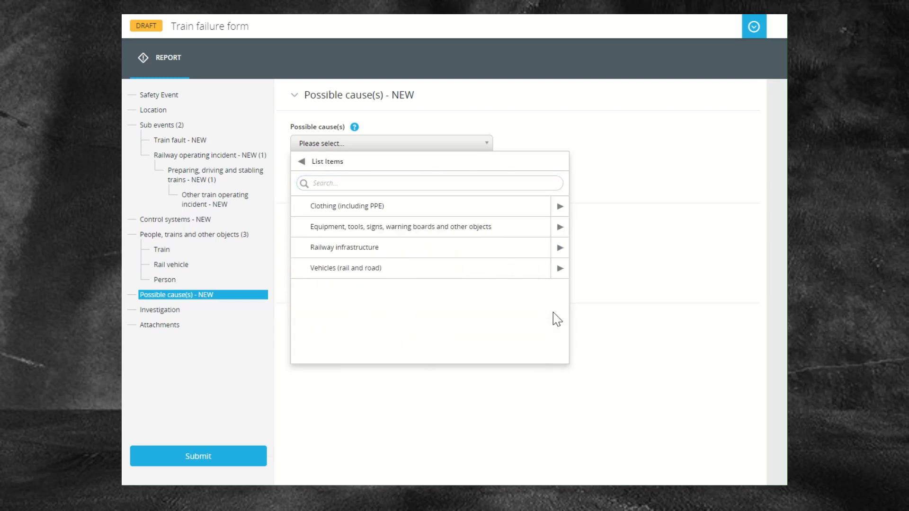
pyautogui.click(559, 268)
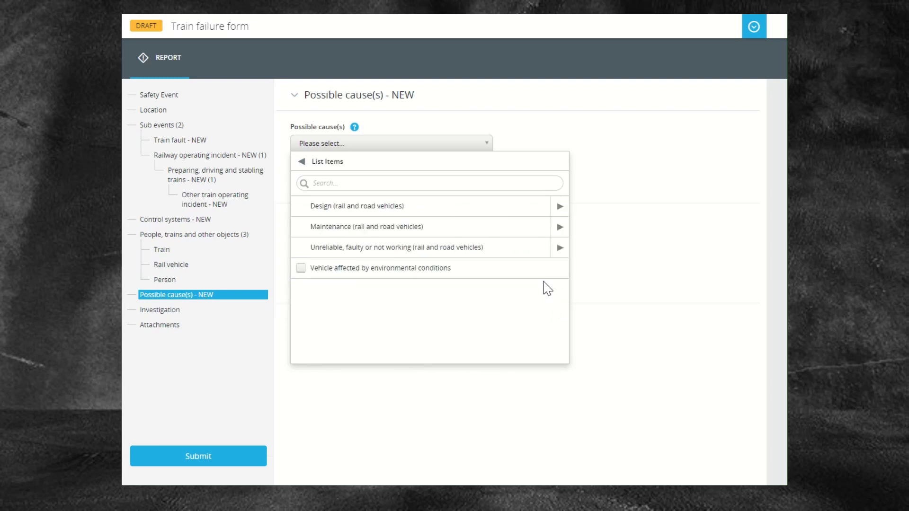
pyautogui.click(561, 207)
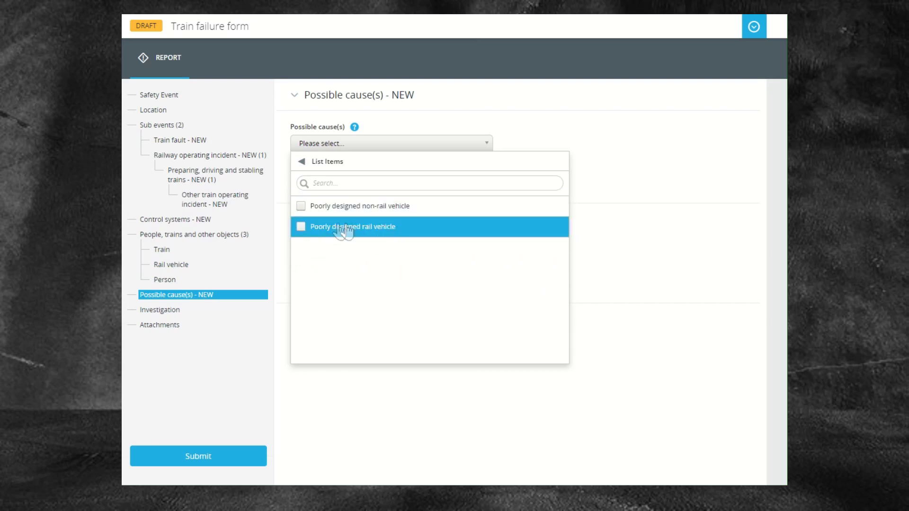
pyautogui.click(304, 163)
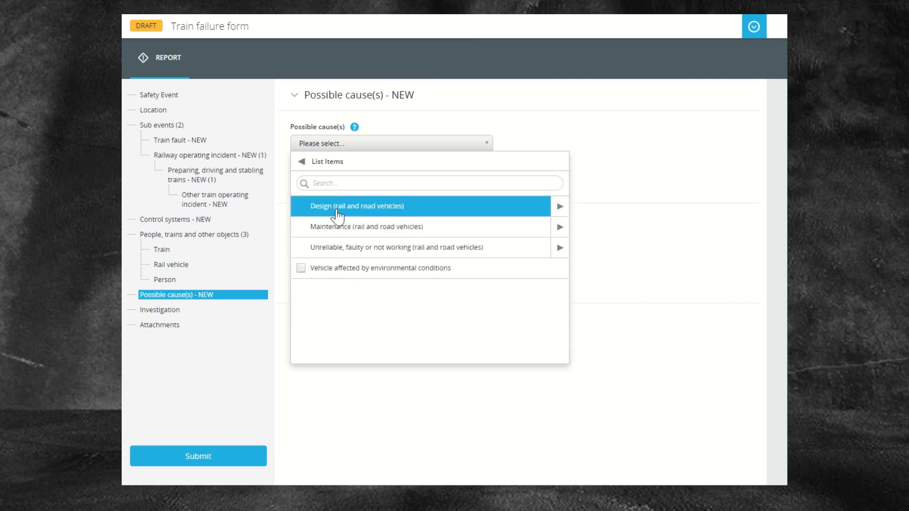
pyautogui.click(561, 227)
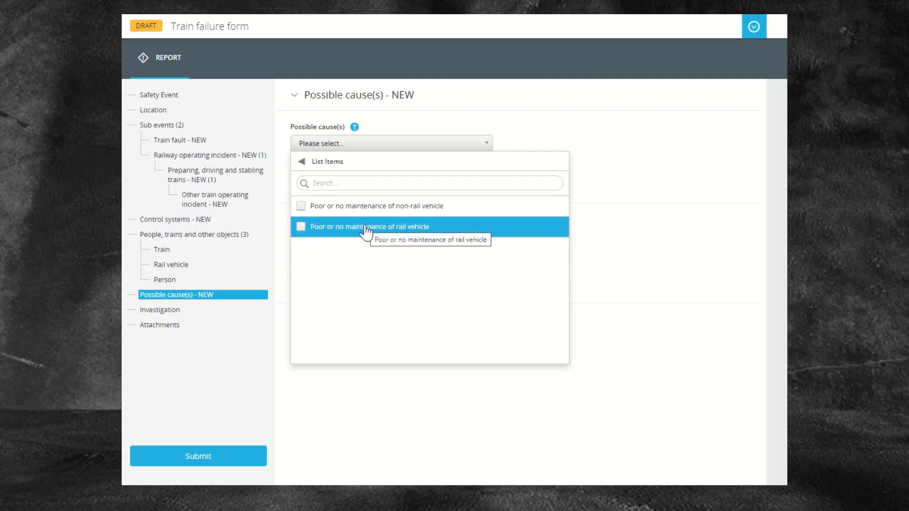
pyautogui.click(299, 166)
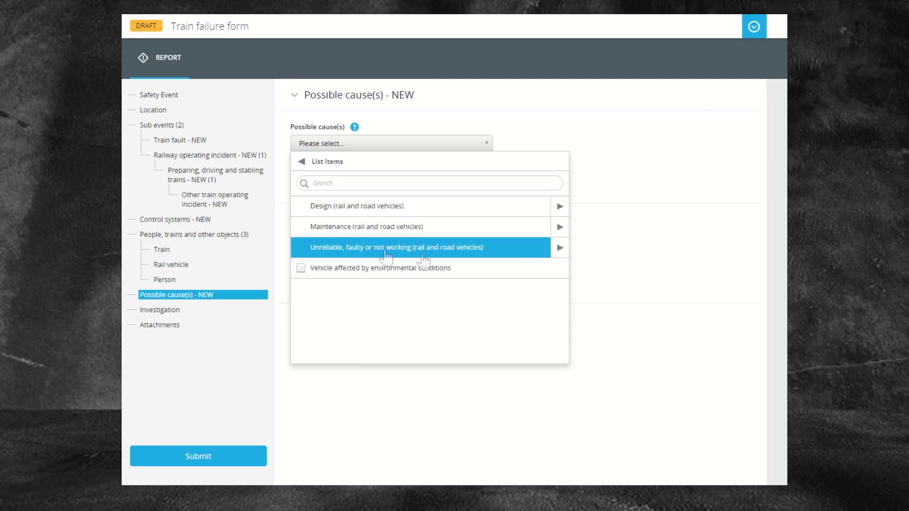
# Step: Examine the rail vehicle fault options under unreliable, faulty or not working vehicles, and return to the top-level list of causes
pyautogui.click(558, 248)
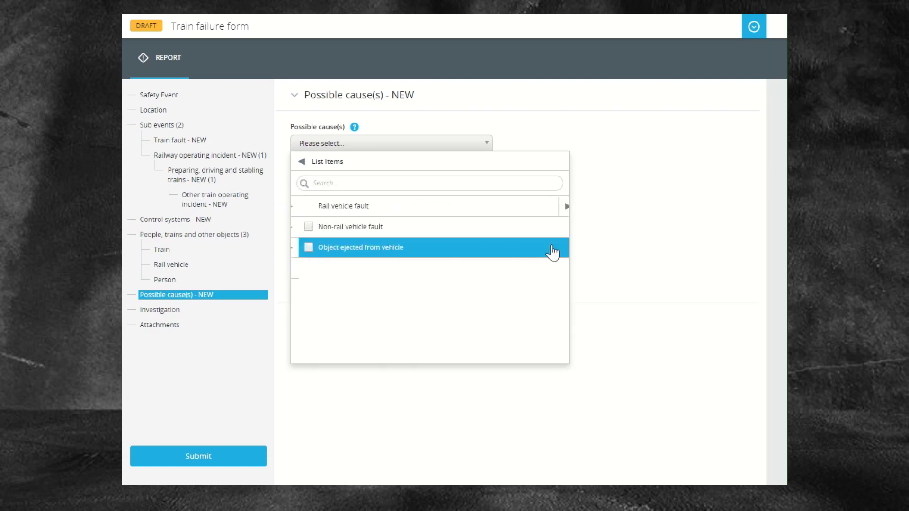
pyautogui.click(554, 210)
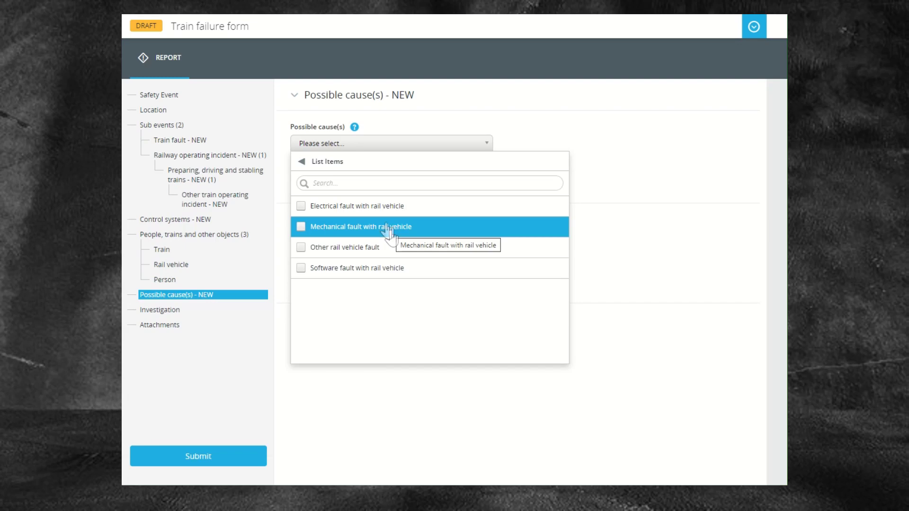
pyautogui.click(302, 162)
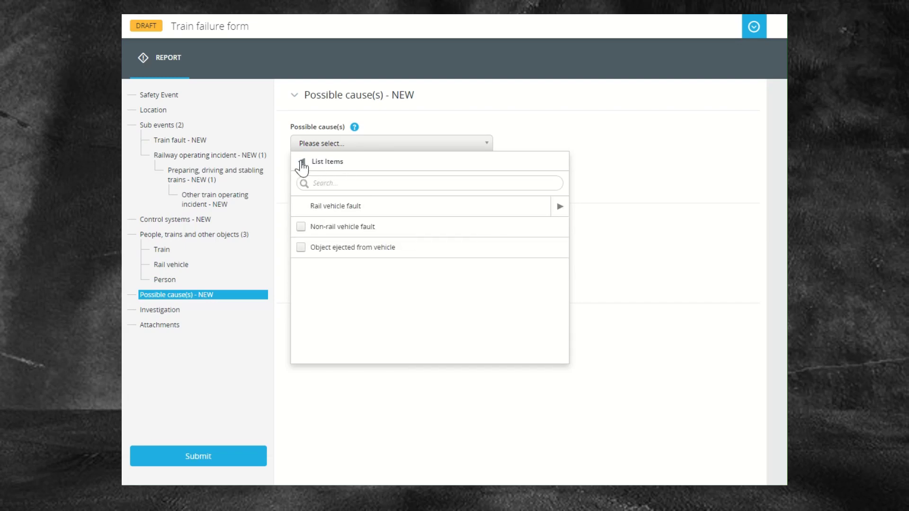
pyautogui.click(302, 162)
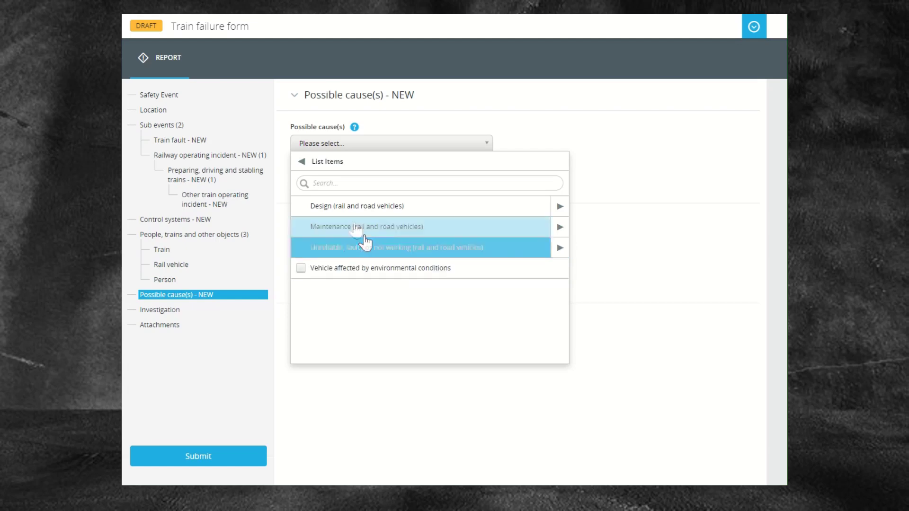
pyautogui.click(301, 162)
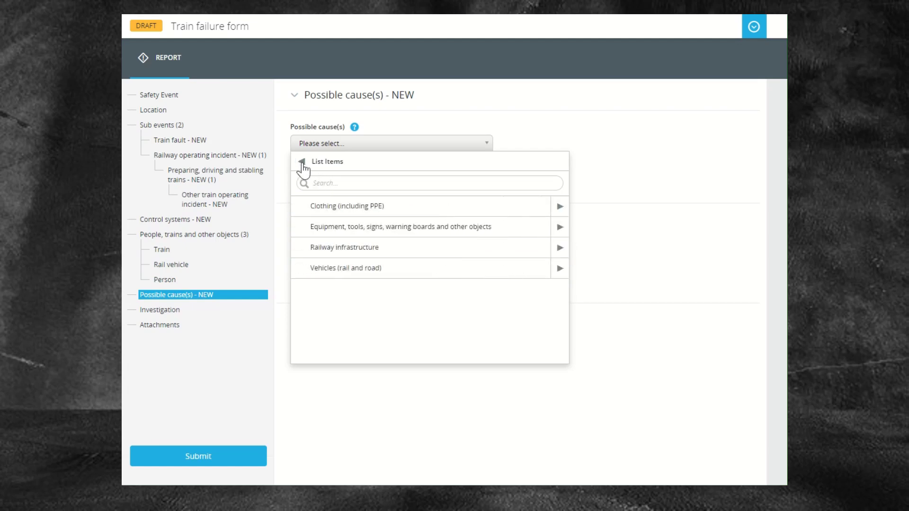
pyautogui.click(302, 162)
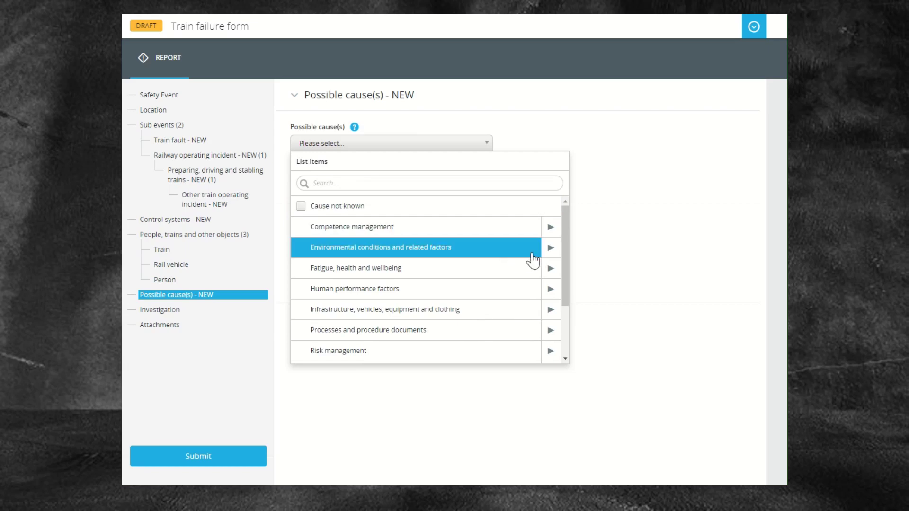
# Step: Examine the weather or seasonal conditions under environmental causes and return to the top-level list of causes
pyautogui.click(550, 250)
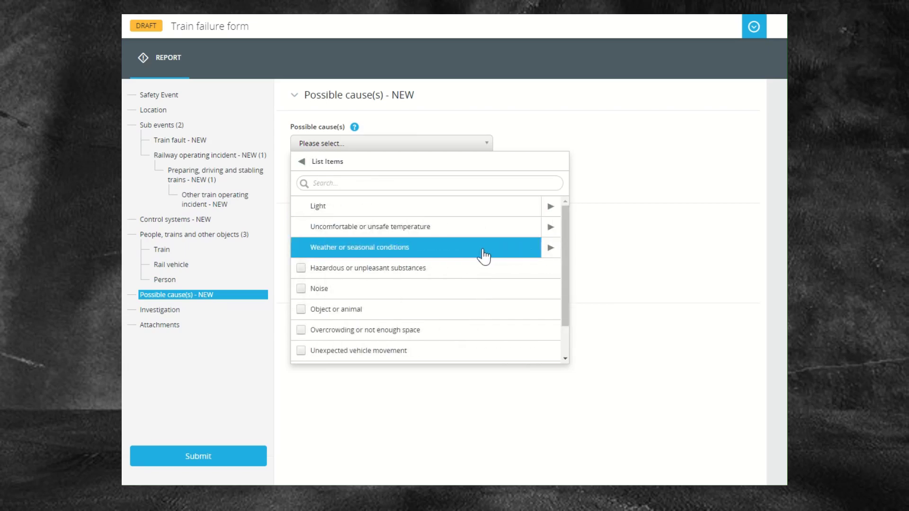
pyautogui.click(550, 251)
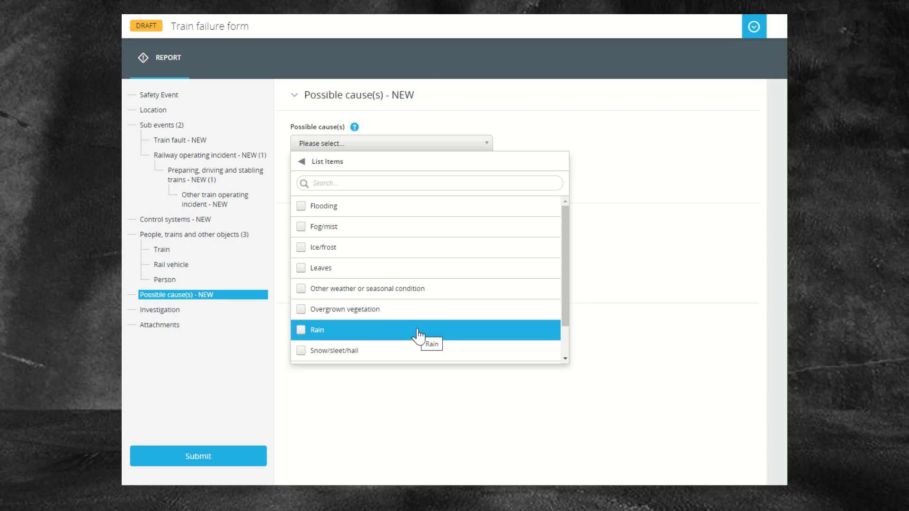
pyautogui.click(301, 161)
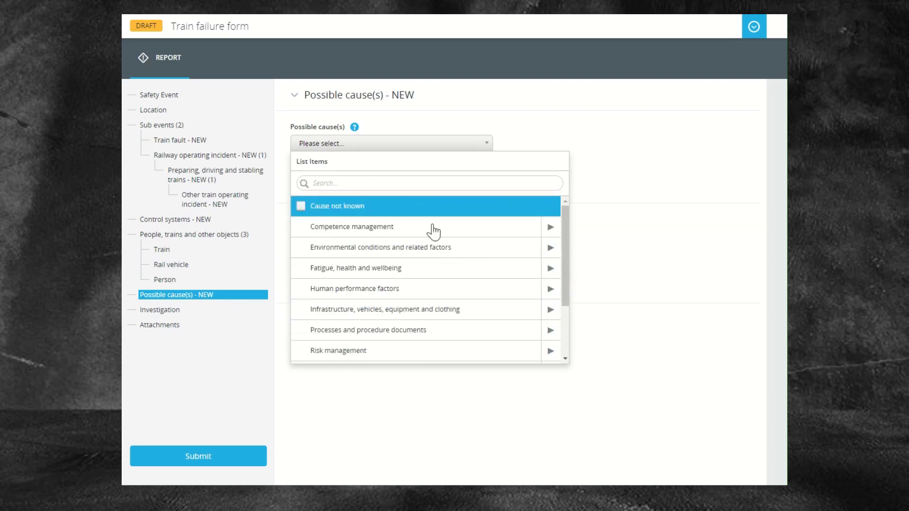
# Step: Examine the anti-social behaviour causes within the non-work related activities of human performance factors
pyautogui.click(552, 290)
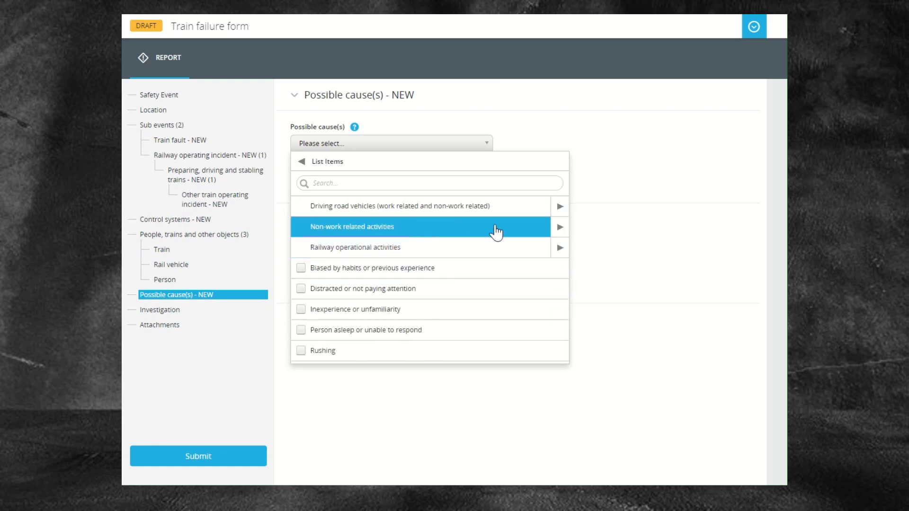
pyautogui.click(547, 230)
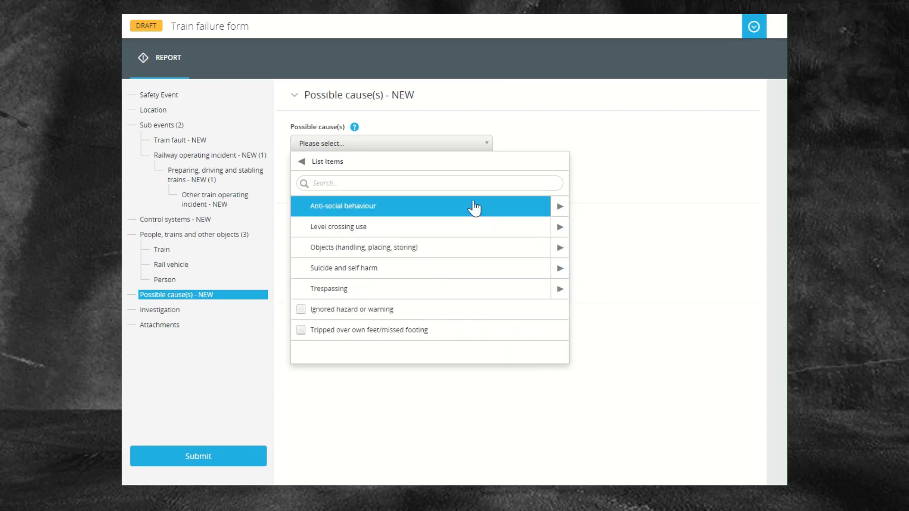
pyautogui.click(559, 206)
pyautogui.scroll(-2, 406, 255)
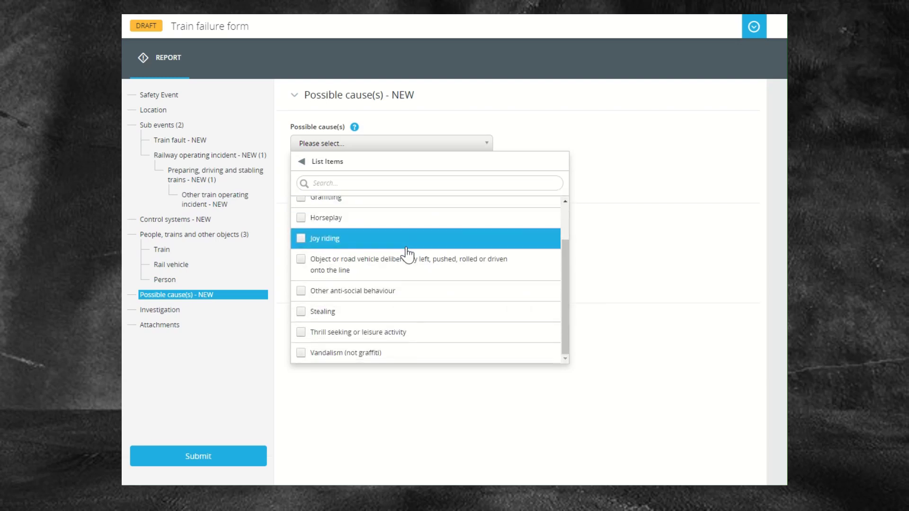